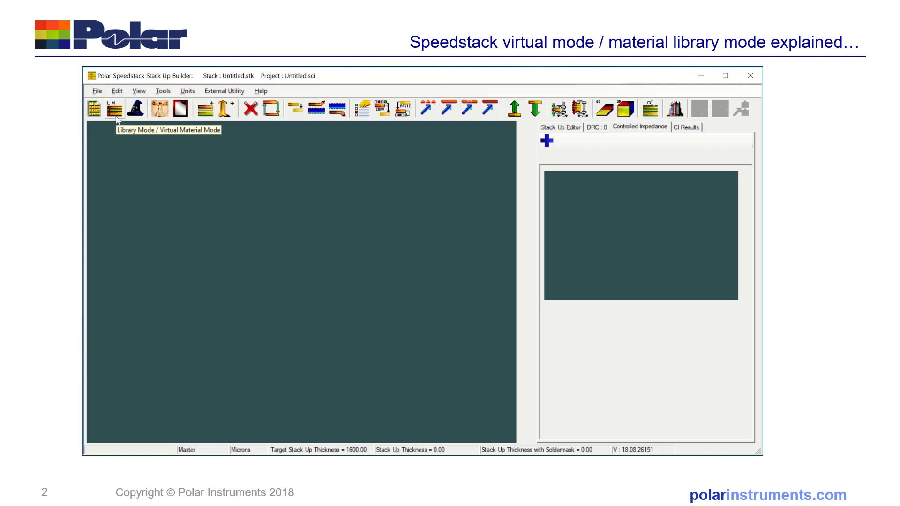
# - Toggle the empty stackup between library and virtual material mode, leaving it in VM
pyautogui.click(115, 113)
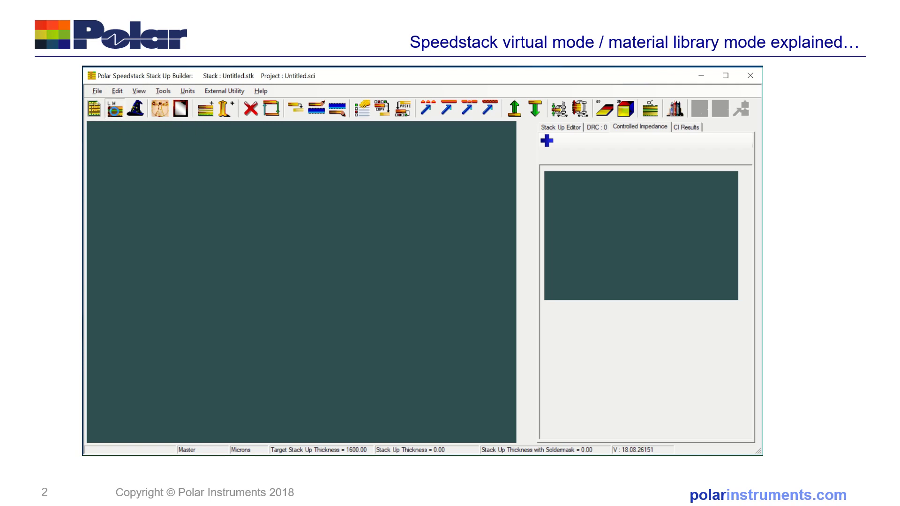
pyautogui.click(116, 115)
pyautogui.click(116, 113)
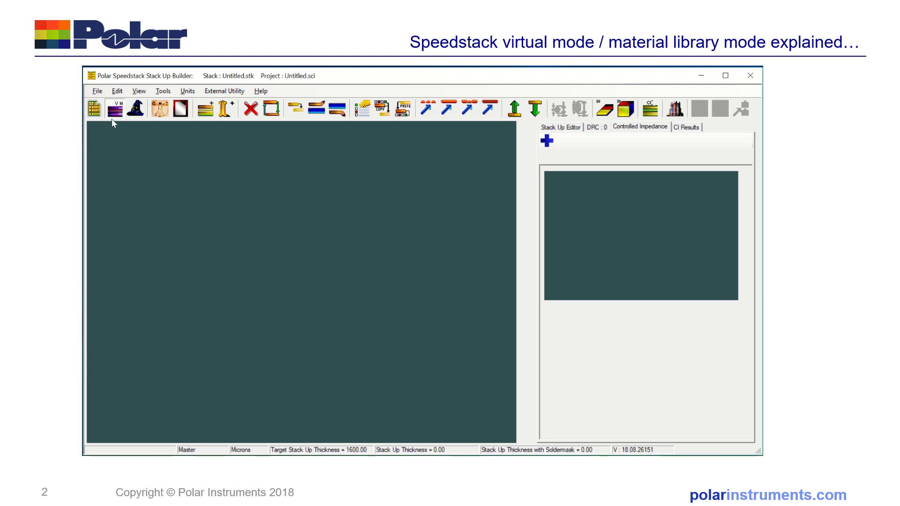
pyautogui.click(114, 119)
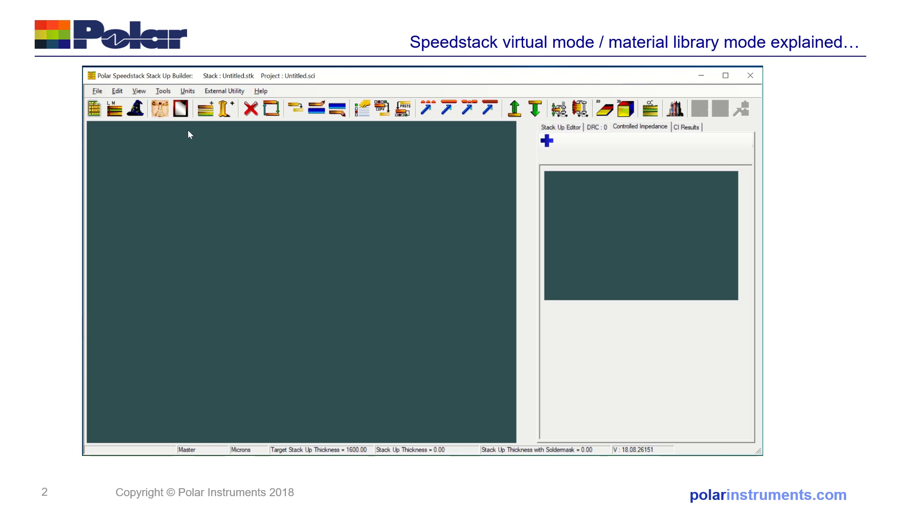
pyautogui.click(116, 116)
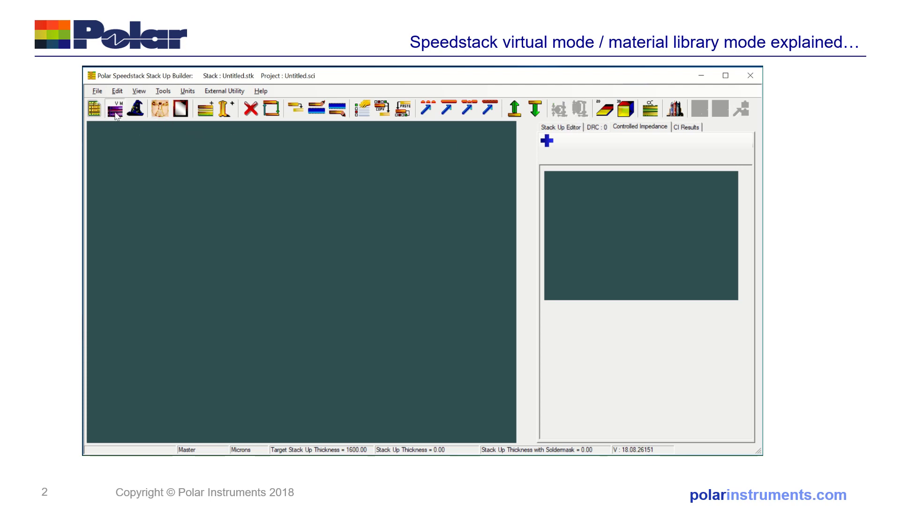
pyautogui.click(116, 116)
pyautogui.click(116, 116)
pyautogui.click(113, 112)
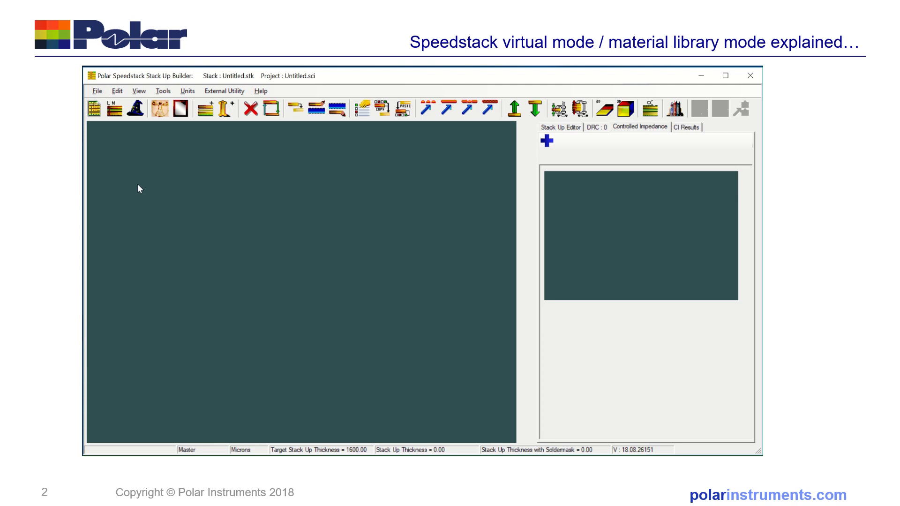
pyautogui.click(113, 115)
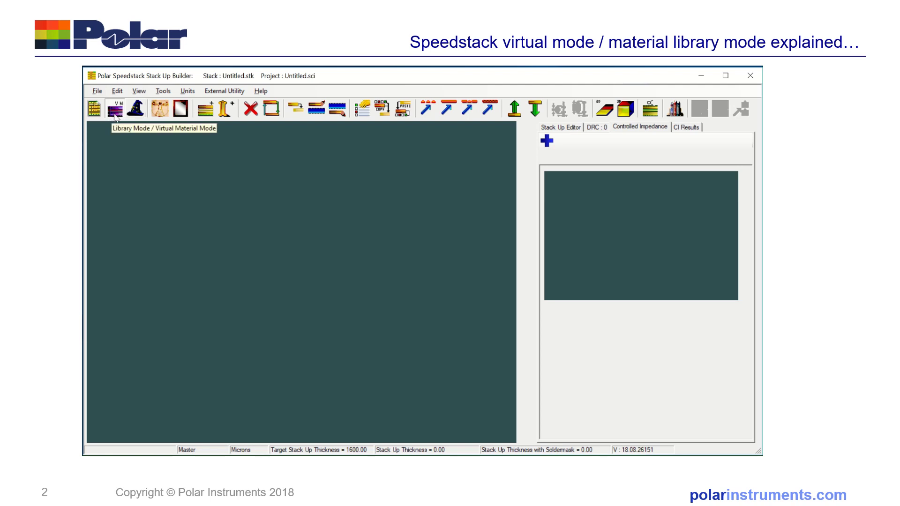
pyautogui.click(115, 115)
pyautogui.click(136, 109)
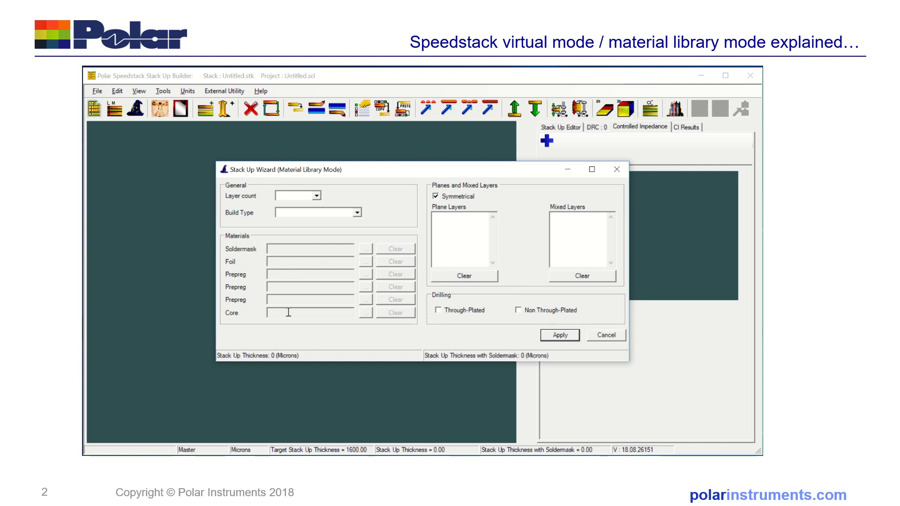
pyautogui.click(607, 336)
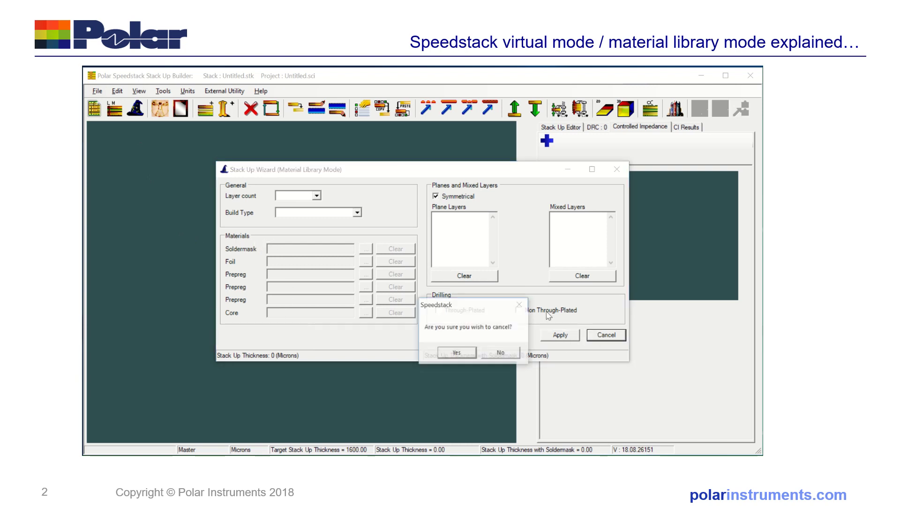
pyautogui.click(448, 353)
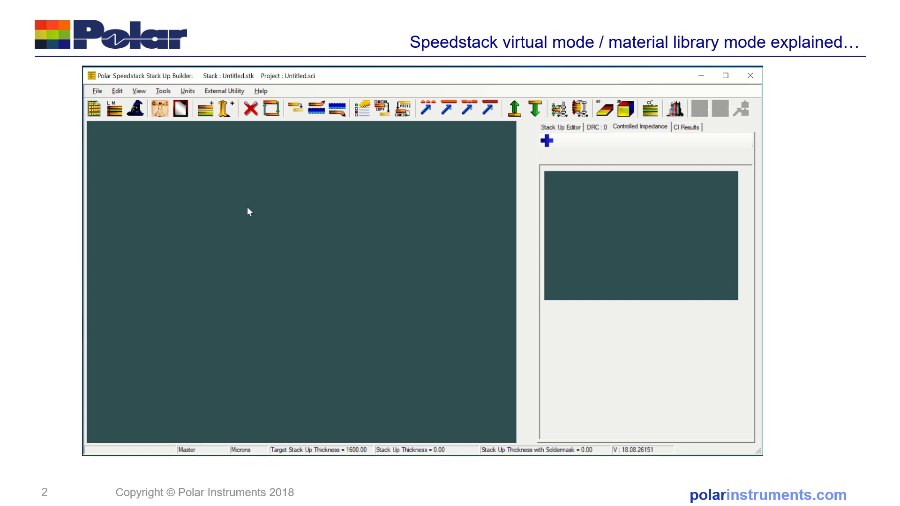
# - Start the Stack Up Wizard in virtual material mode with an 8-layer count
pyautogui.click(114, 109)
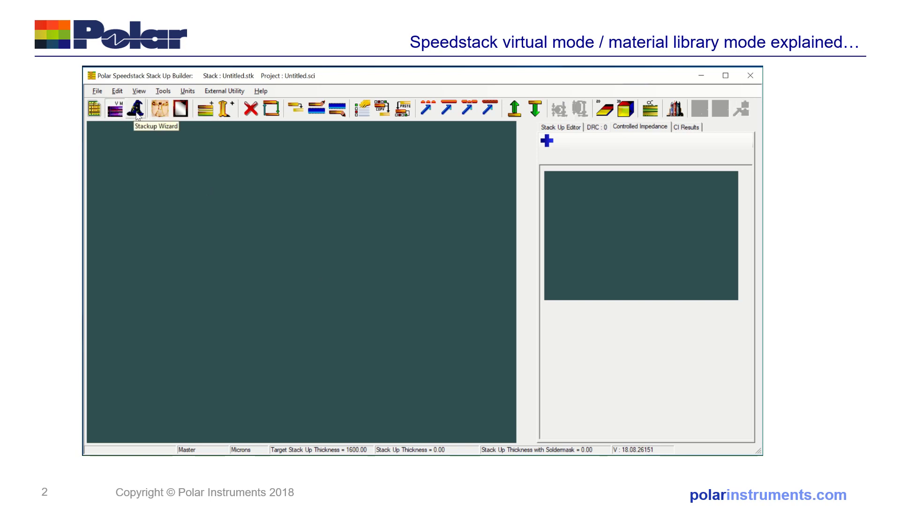
pyautogui.click(135, 112)
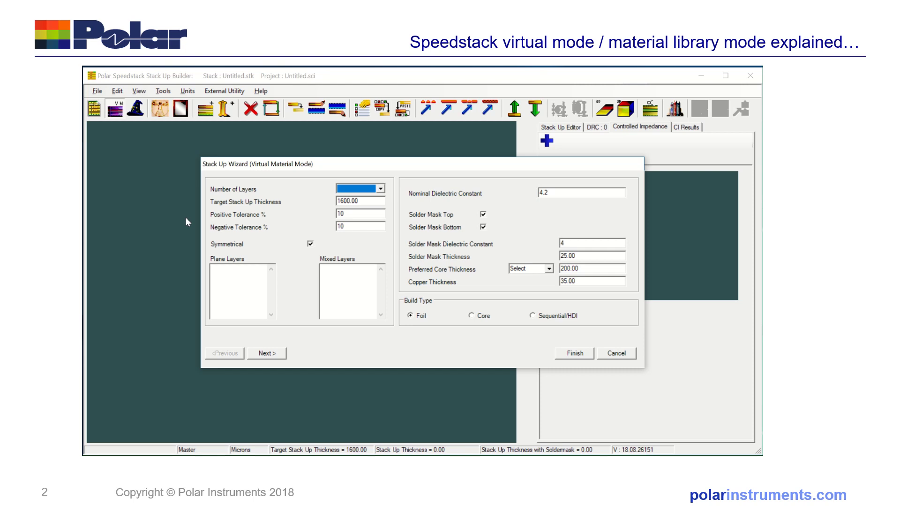
pyautogui.click(381, 189)
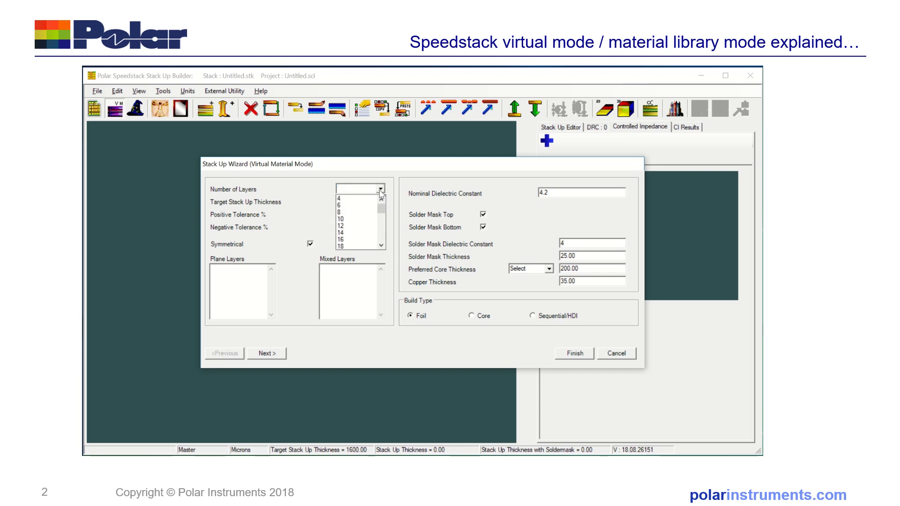
pyautogui.click(354, 212)
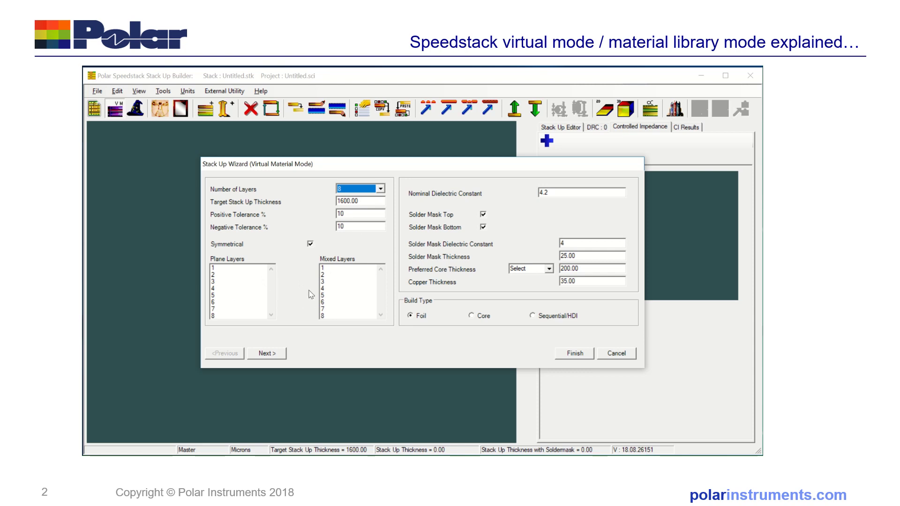
# - Make layers 2, 7, 4 and 5 planes and set solder mask dielectric constant to 3.5
pyautogui.click(221, 275)
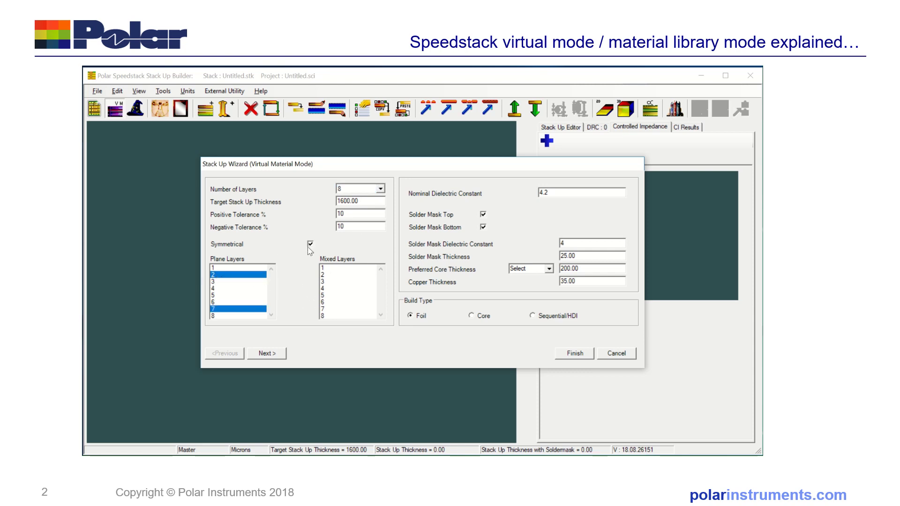
pyautogui.click(221, 290)
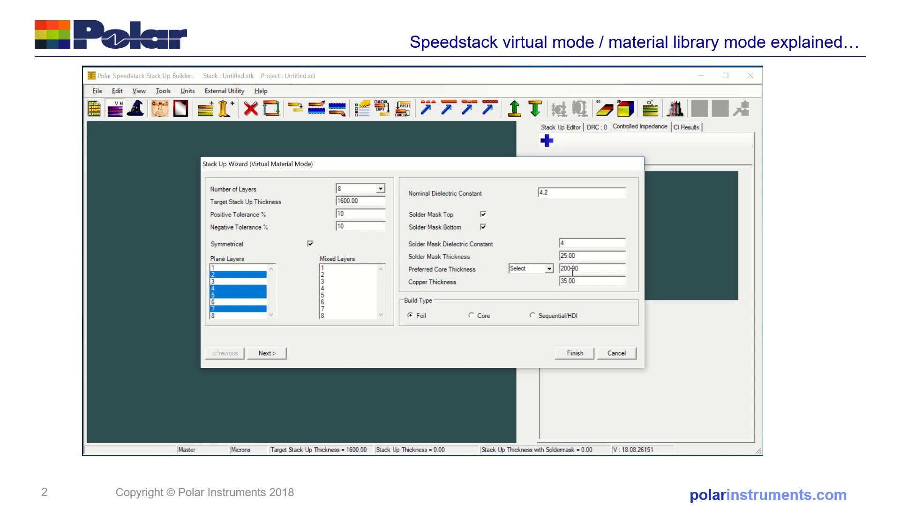
pyautogui.click(549, 271)
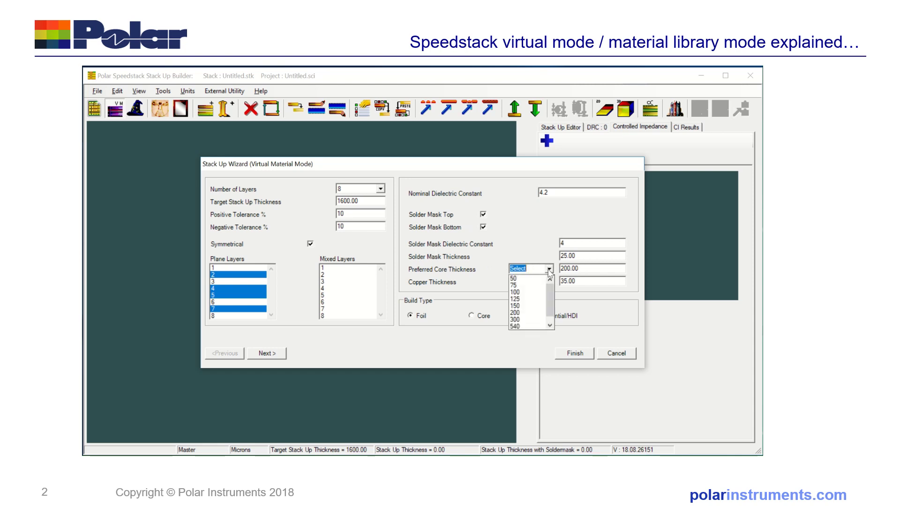
pyautogui.click(549, 271)
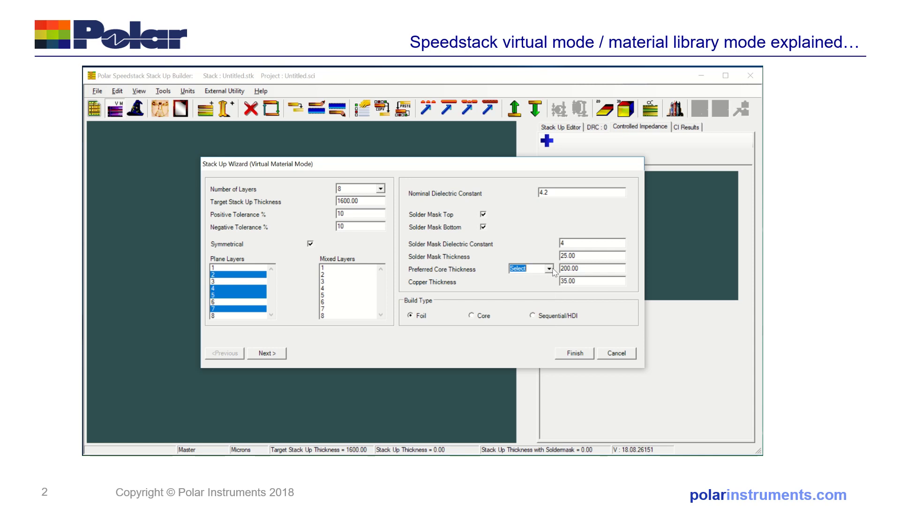
pyautogui.doubleClick(573, 243)
pyautogui.write('3.5')
# - Finish the wizard to generate the 1600-micron 8-layer stackup, leaving file properties blank
pyautogui.click(570, 355)
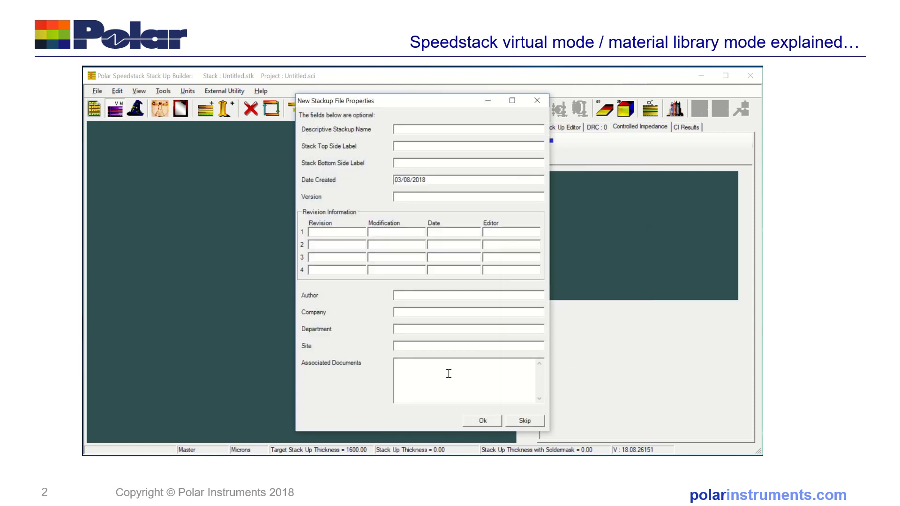
pyautogui.click(483, 422)
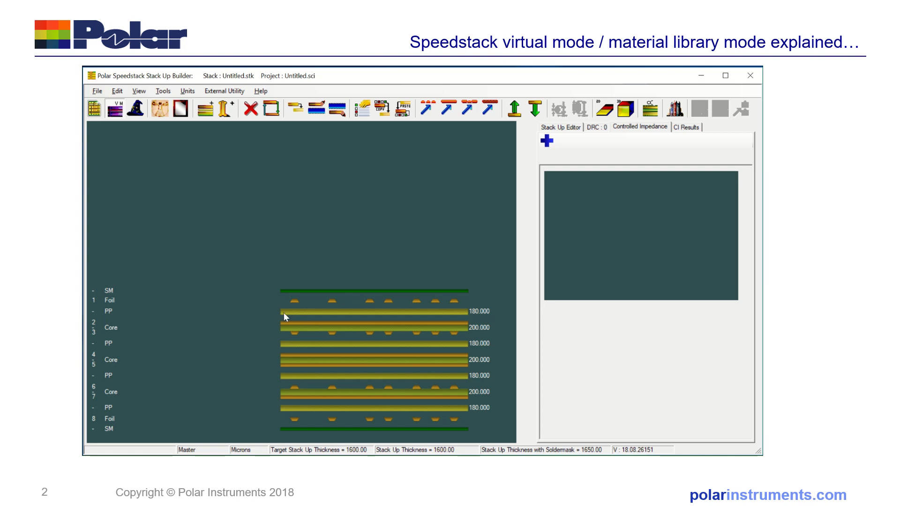
# - Add a Coated Microstrip 1B impedance structure to the layer 1 foil
pyautogui.click(331, 303)
pyautogui.click(546, 140)
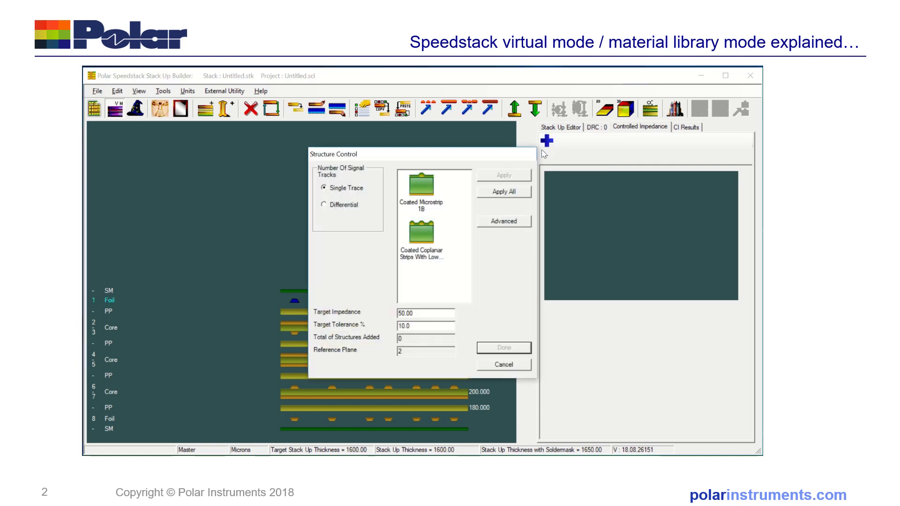
pyautogui.click(428, 187)
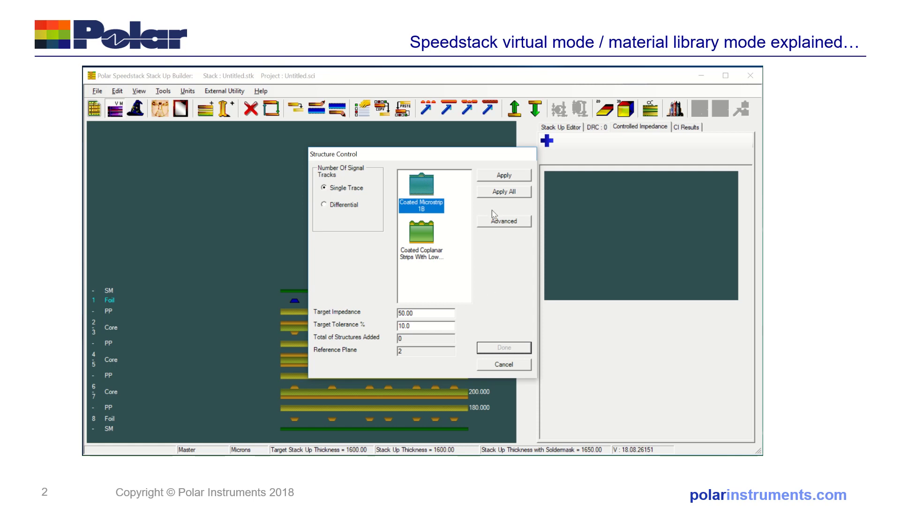
pyautogui.click(491, 177)
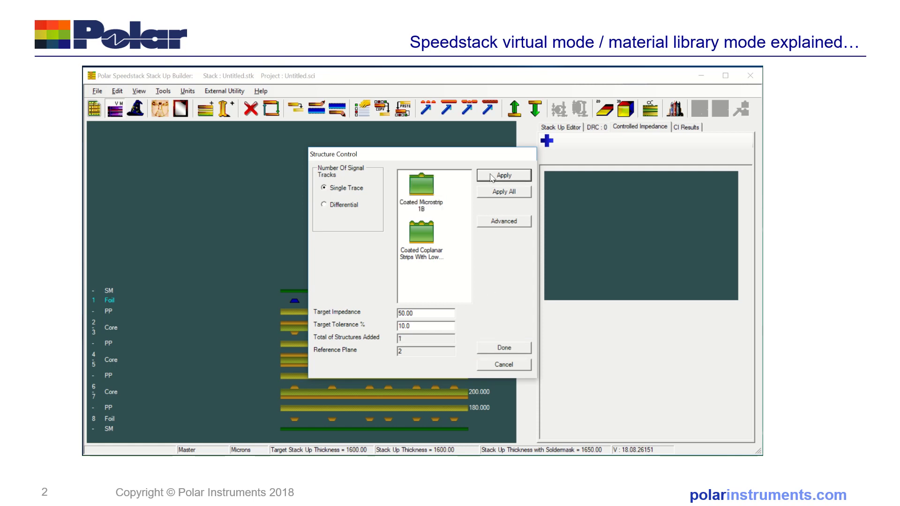
pyautogui.click(503, 347)
# - Calculate impedance and goal-seek trace width to 50.16 ohms, then select the first prepreg
pyautogui.click(609, 140)
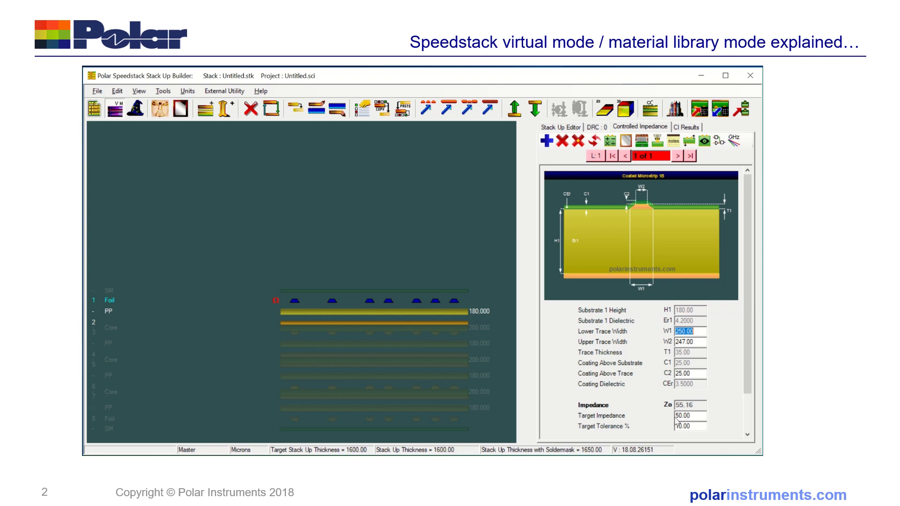
pyautogui.click(642, 141)
pyautogui.click(424, 333)
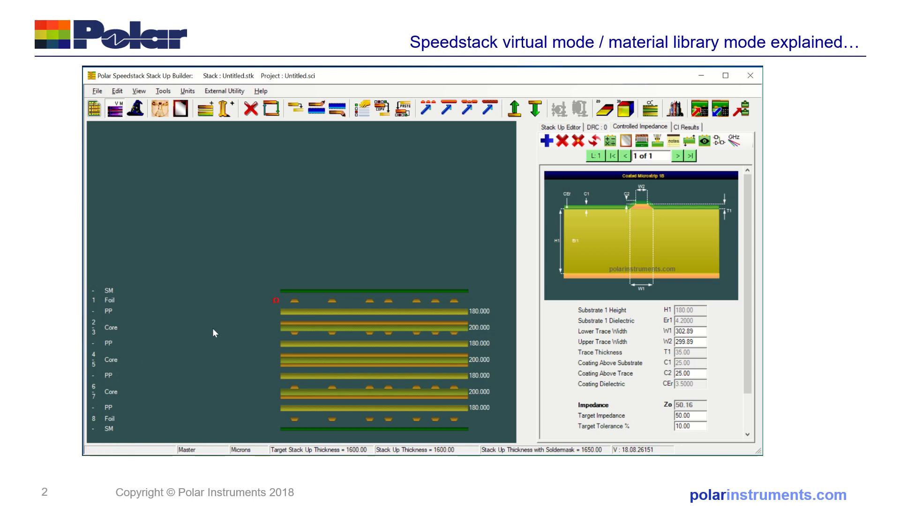
pyautogui.click(303, 313)
pyautogui.rightClick(303, 312)
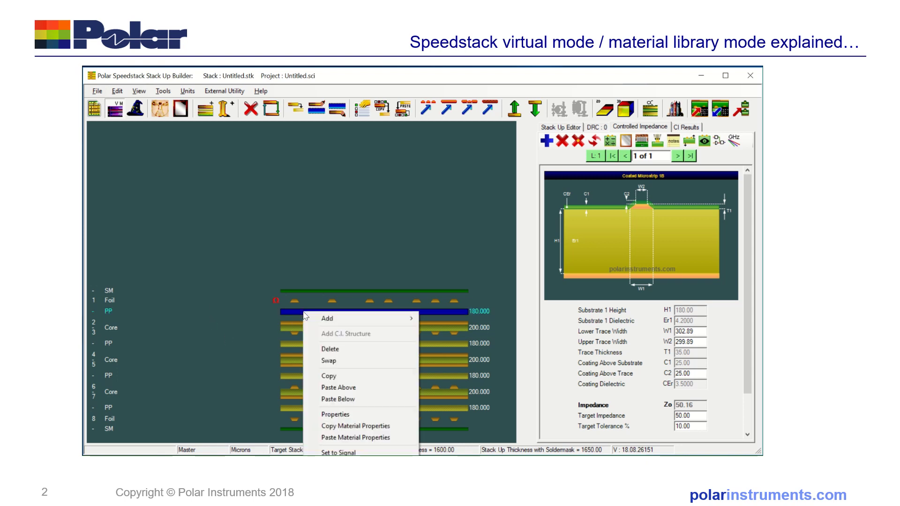
pyautogui.click(369, 412)
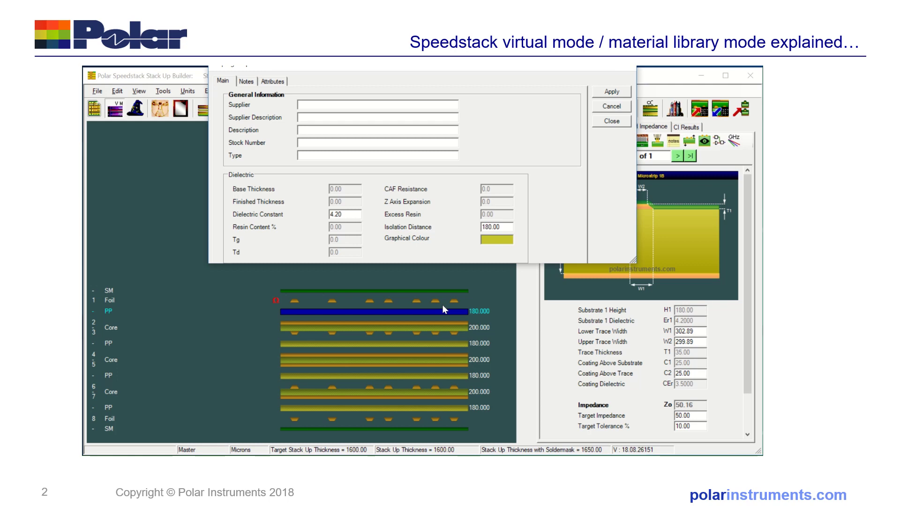
pyautogui.click(604, 105)
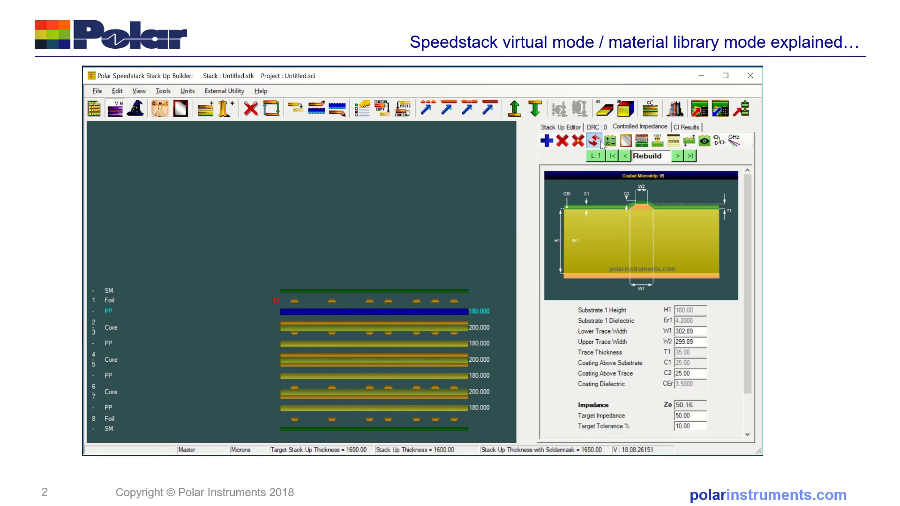
pyautogui.click(651, 111)
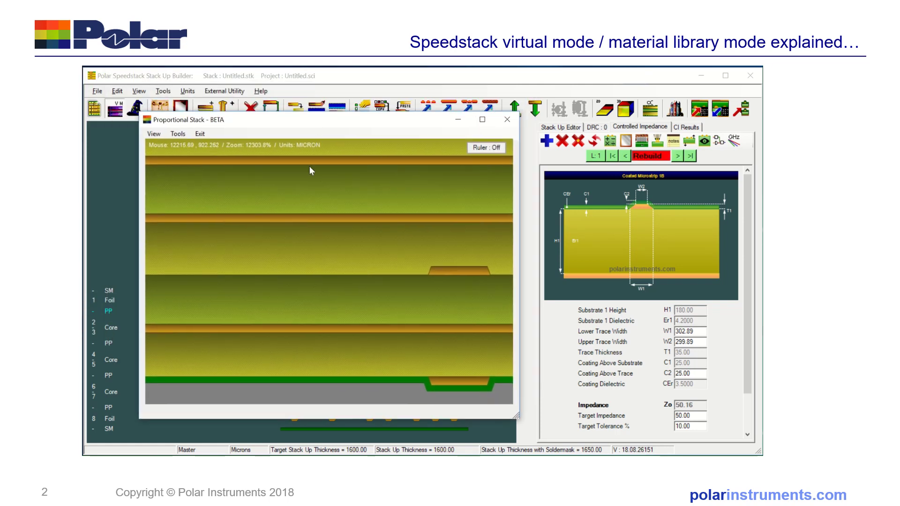
pyautogui.scroll(-2, 329, 276)
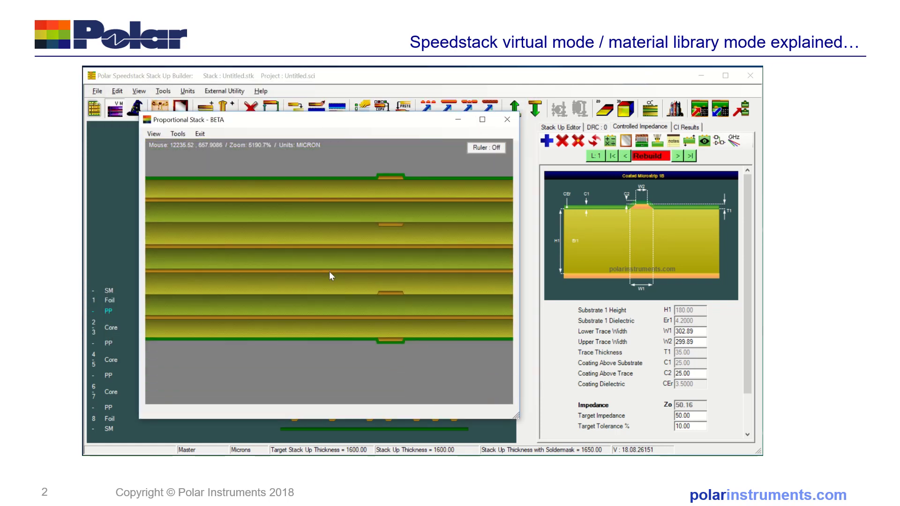
pyautogui.scroll(-2, 328, 271)
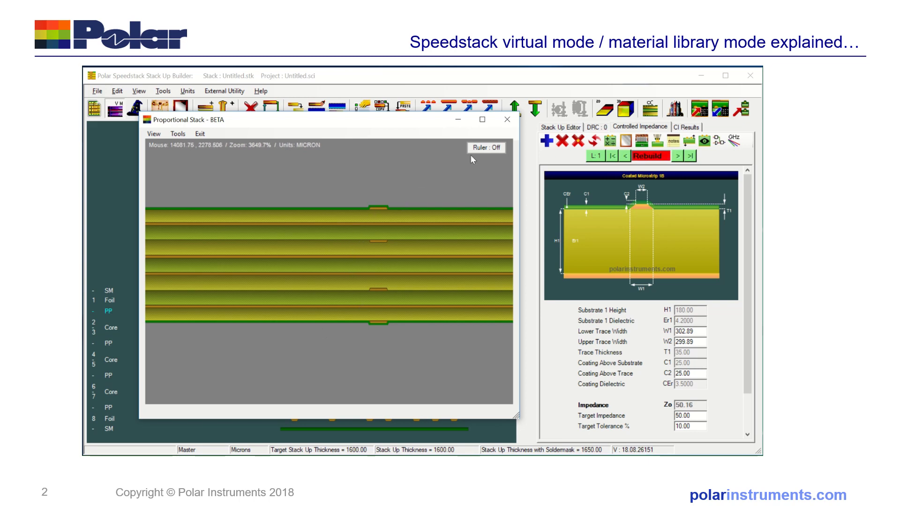
pyautogui.click(507, 119)
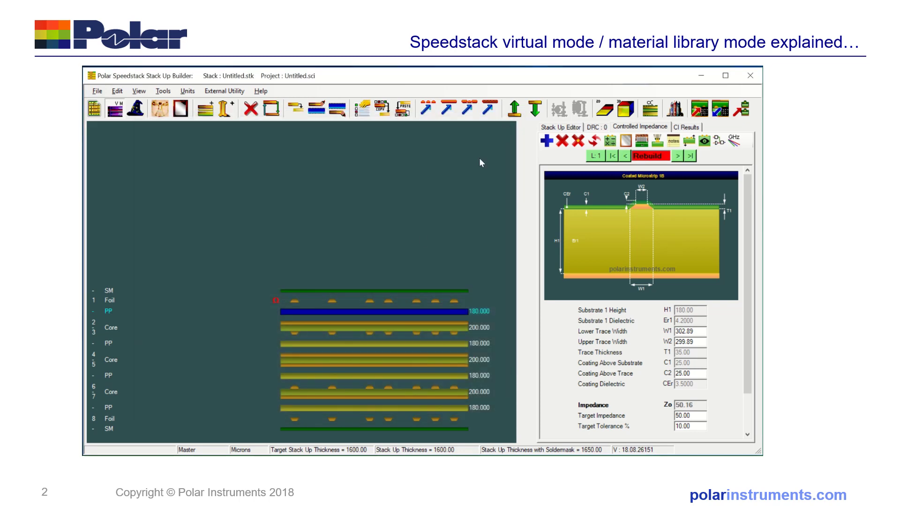
# - Set the top prepreg's Isolation Distance to 1800 and recalculate, giving 129.59 ohms and 3220 thickness
pyautogui.rightClick(393, 311)
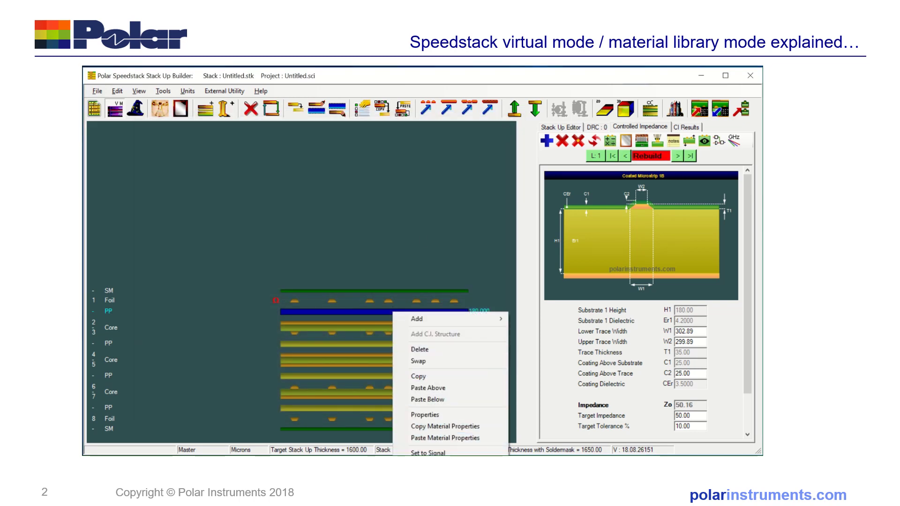
pyautogui.click(420, 415)
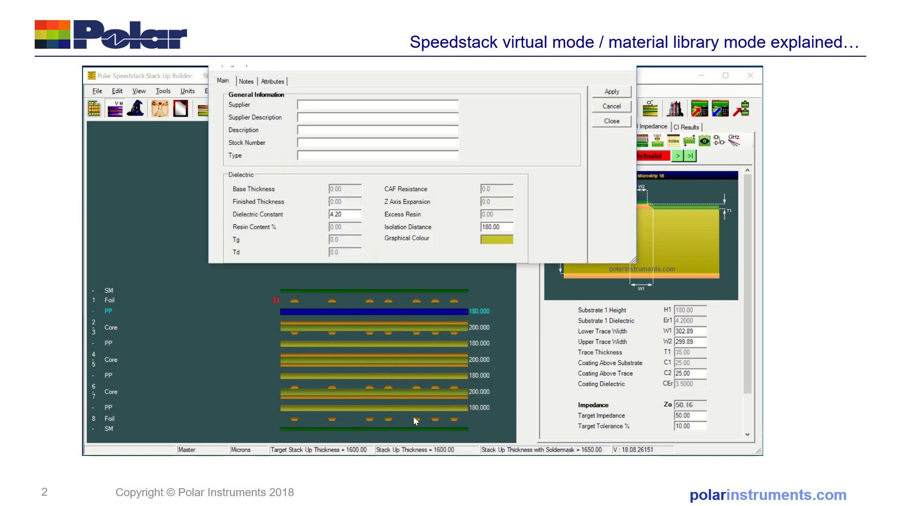
pyautogui.click(488, 227)
pyautogui.write('0')
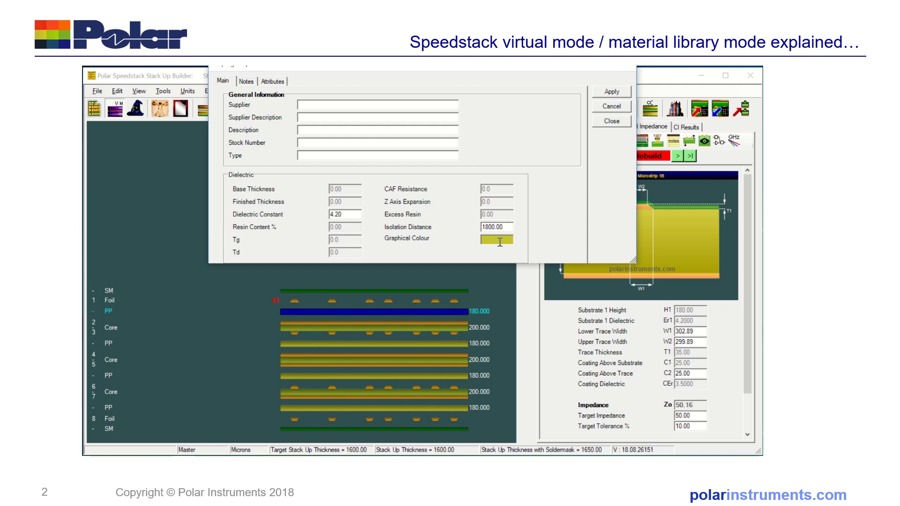
pyautogui.click(603, 93)
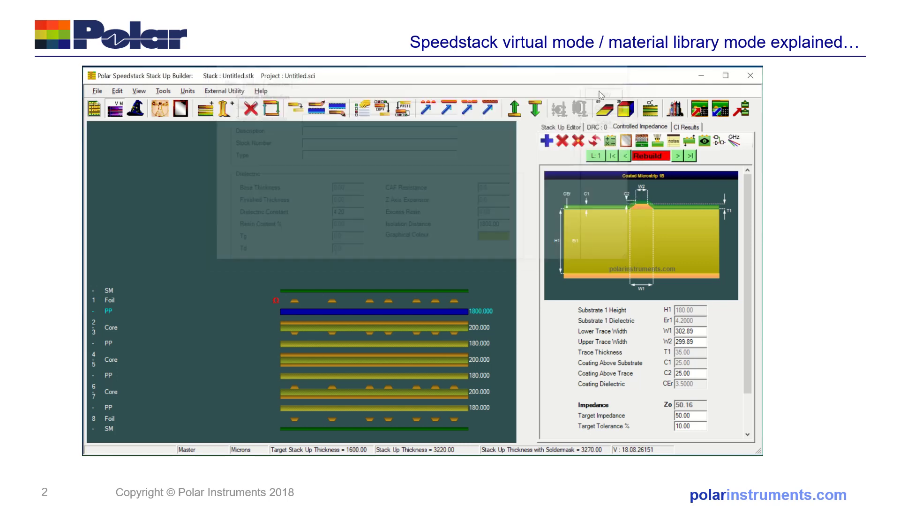
pyautogui.click(593, 141)
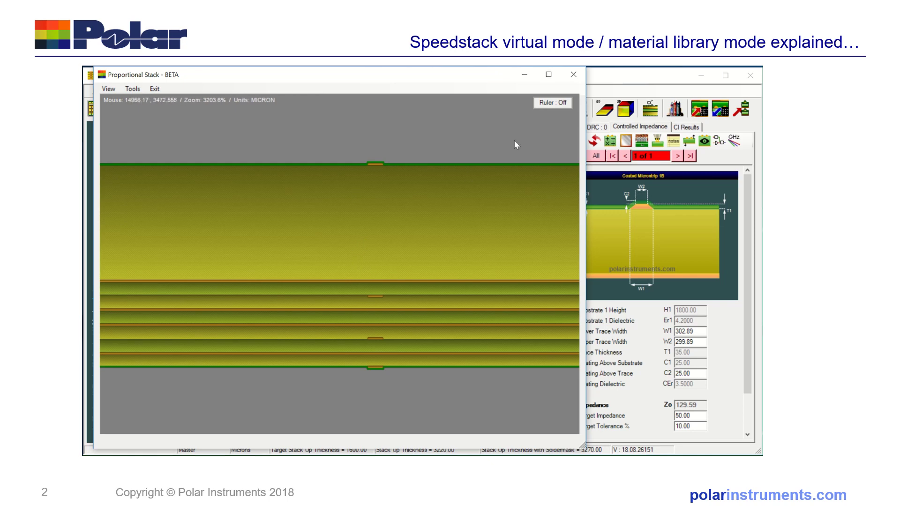
# - Turn the ruler on and measure the thickened top prepreg at about 1767 µm
pyautogui.click(554, 104)
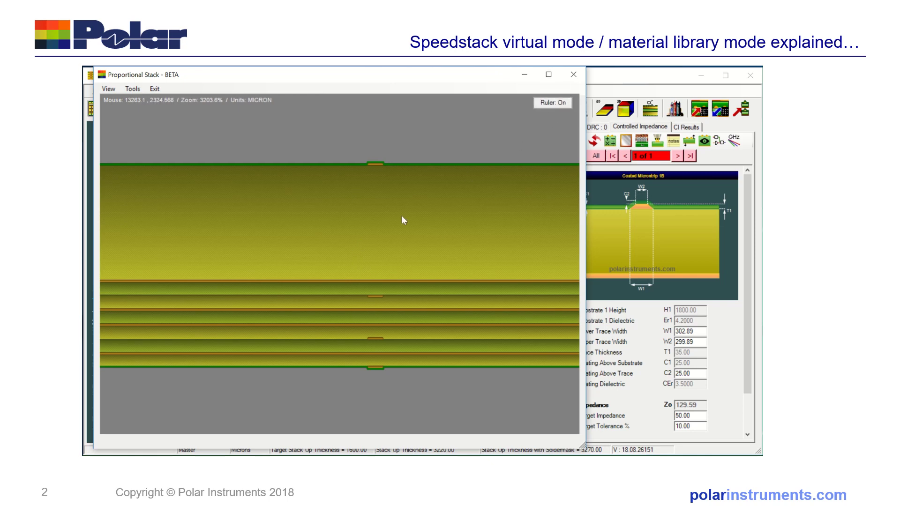
pyautogui.scroll(1, 414, 172)
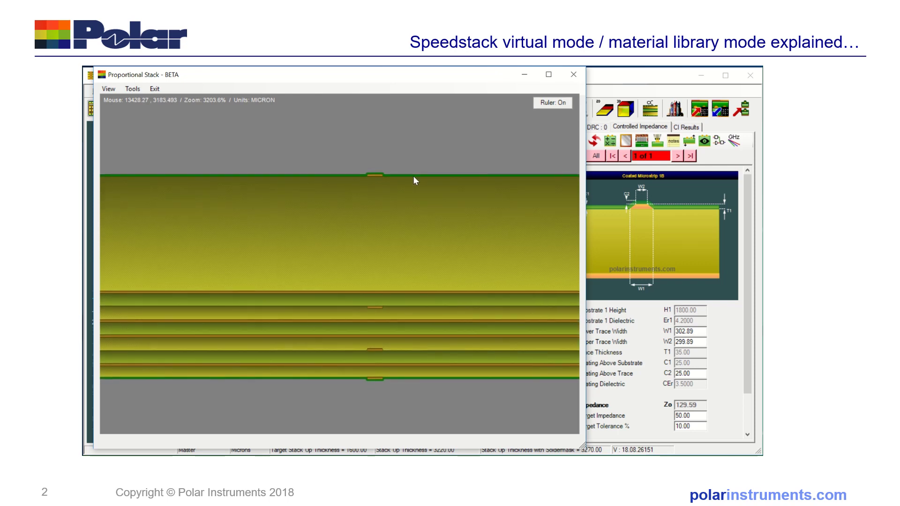
pyautogui.click(414, 178)
pyautogui.moveTo(414, 177); pyautogui.dragTo(415, 291)
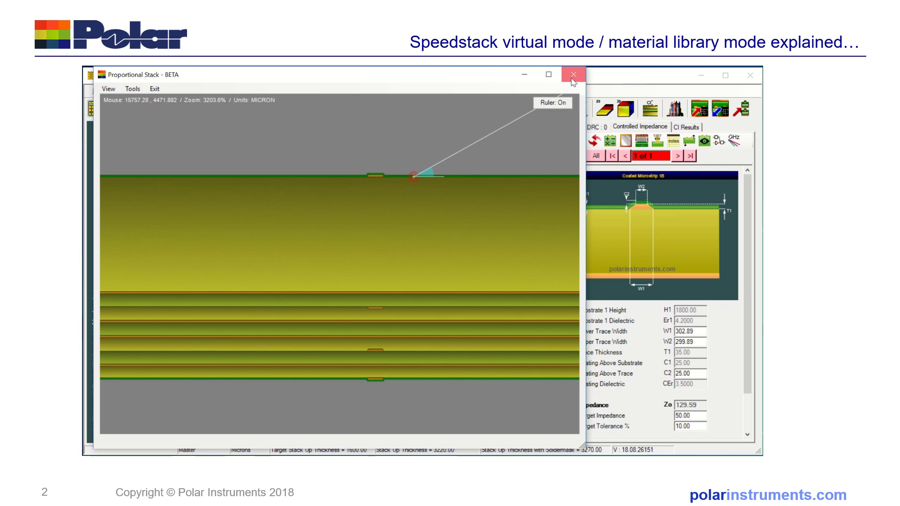
# - Restore the top prepreg's Isolation Distance to 180 and rebuild, returning 1600 thickness and 50.16 ohms
pyautogui.click(573, 74)
pyautogui.click(416, 311)
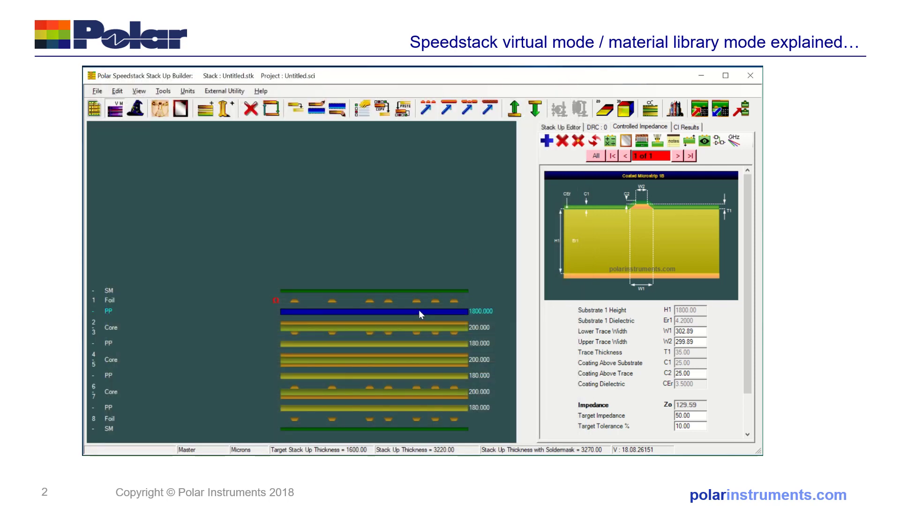
pyautogui.rightClick(419, 311)
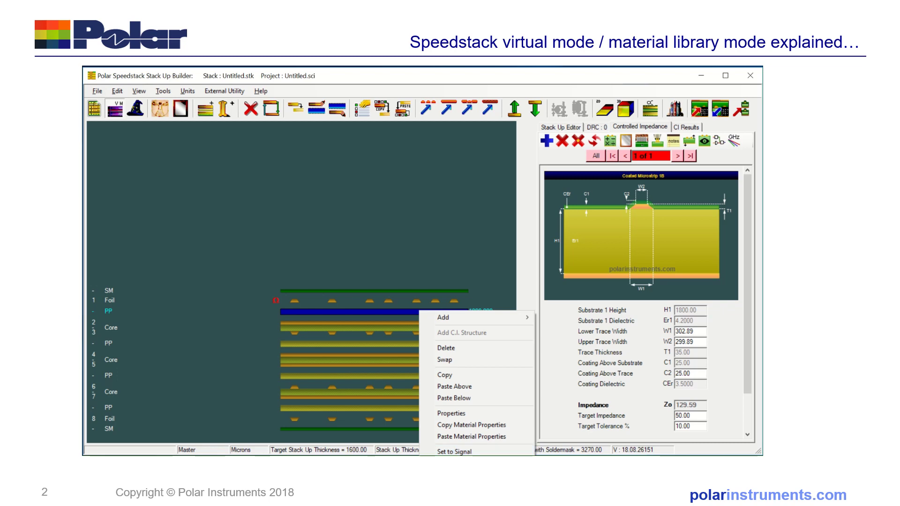
pyautogui.click(439, 416)
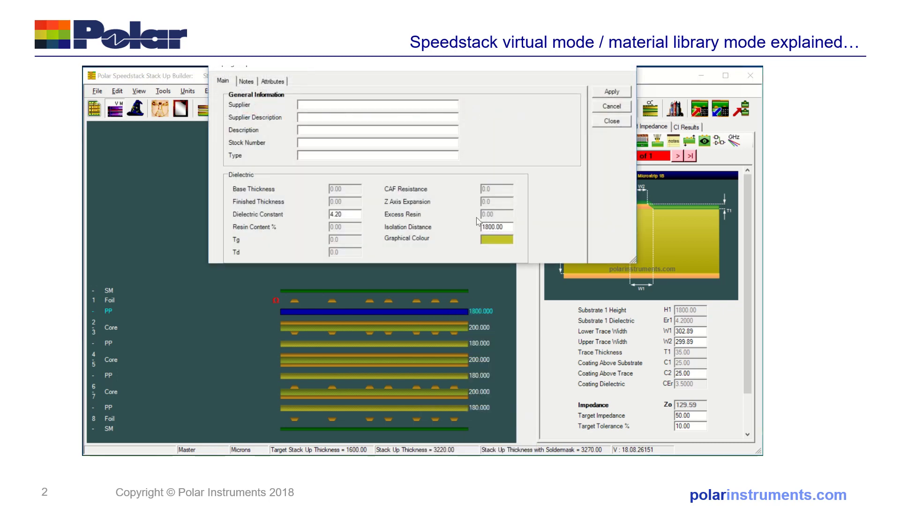
pyautogui.click(491, 228)
pyautogui.press('BackSpace')
pyautogui.click(602, 94)
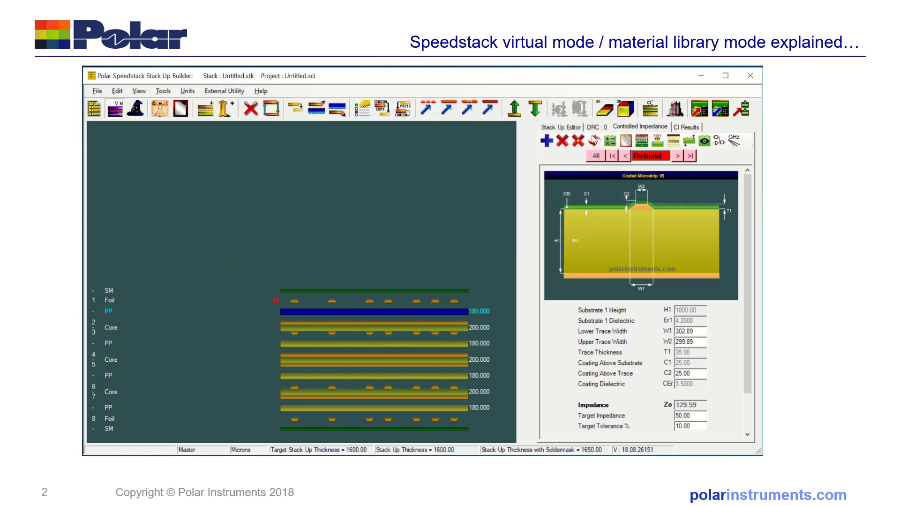
pyautogui.click(594, 141)
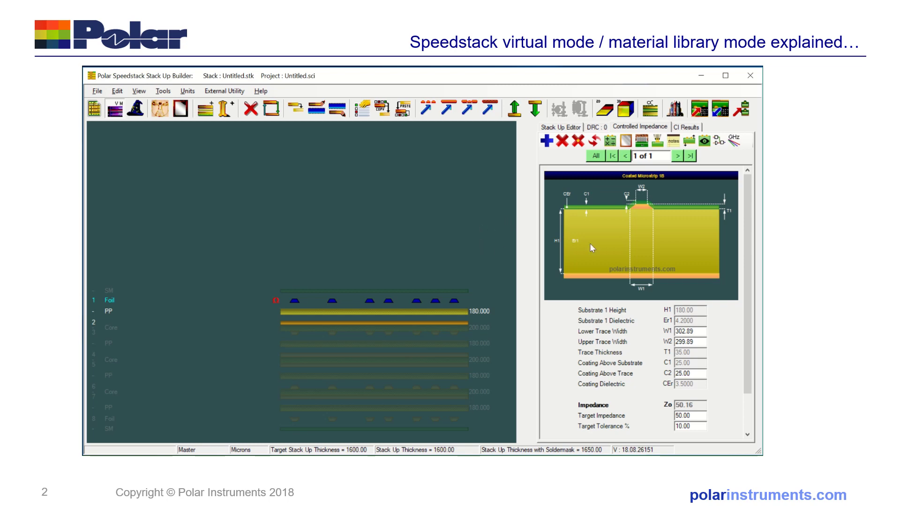
pyautogui.click(97, 91)
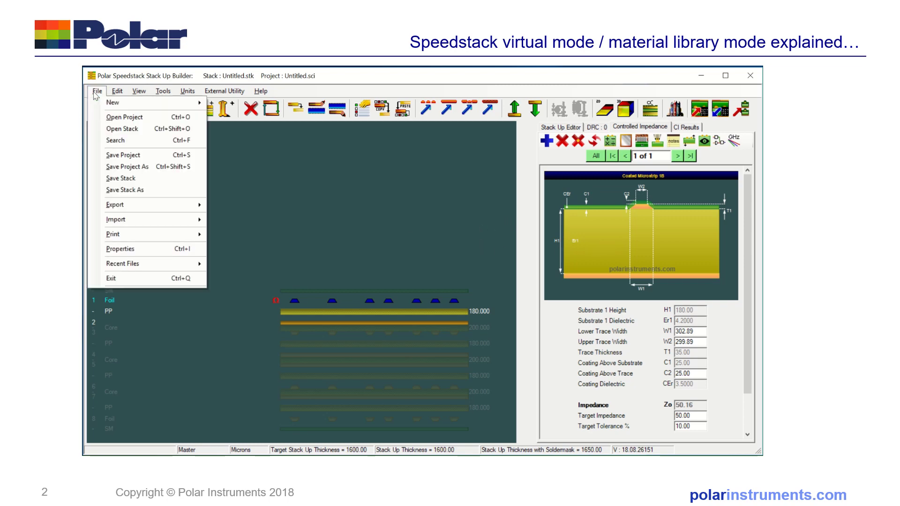
pyautogui.moveTo(183, 234)
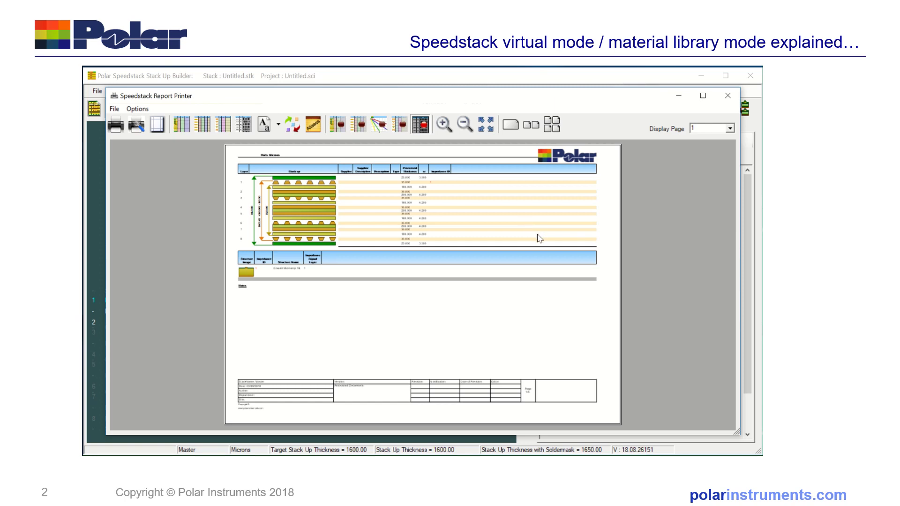
pyautogui.click(726, 95)
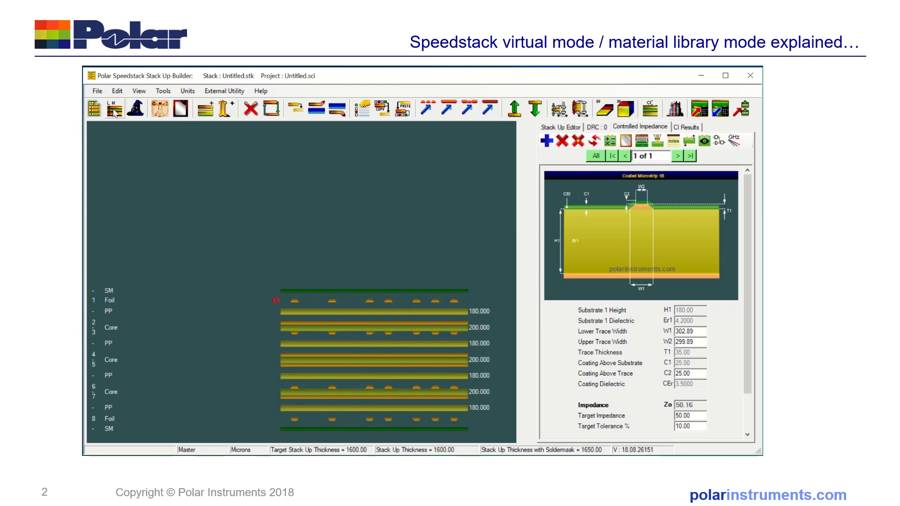
# - Replace the 8-layer stack with a new empty stackup without saving the old project
pyautogui.click(97, 91)
pyautogui.moveTo(126, 107)
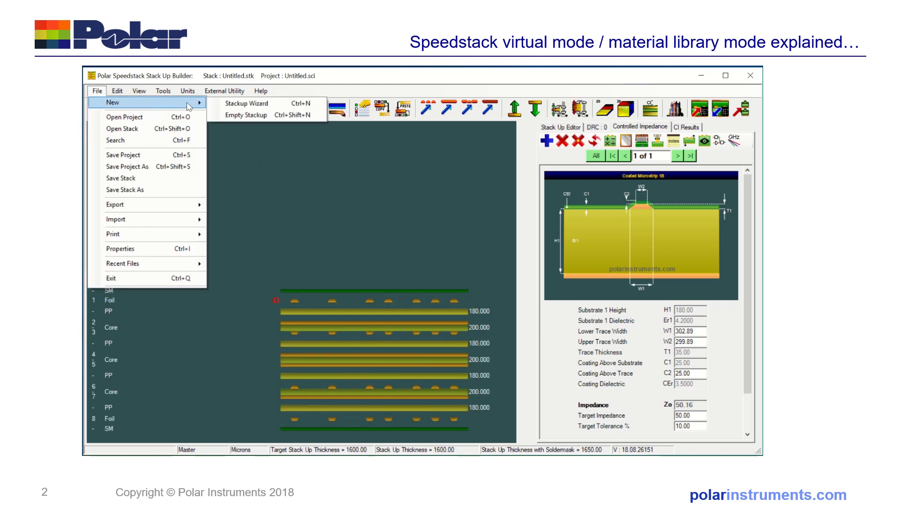
pyautogui.click(230, 116)
pyautogui.click(514, 357)
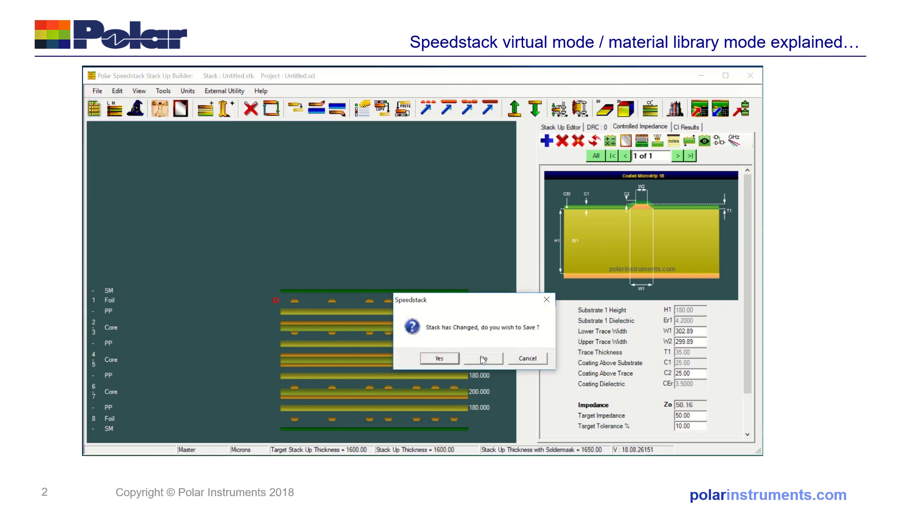
pyautogui.click(444, 359)
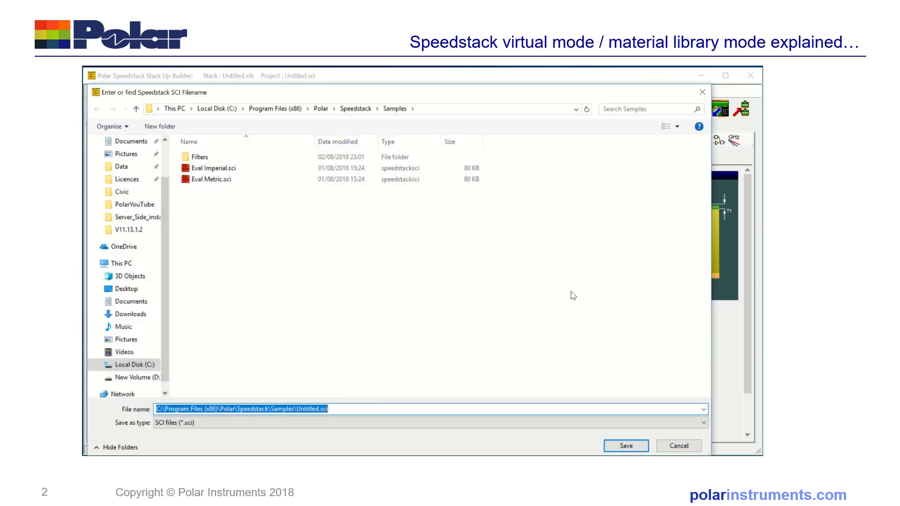
pyautogui.click(664, 435)
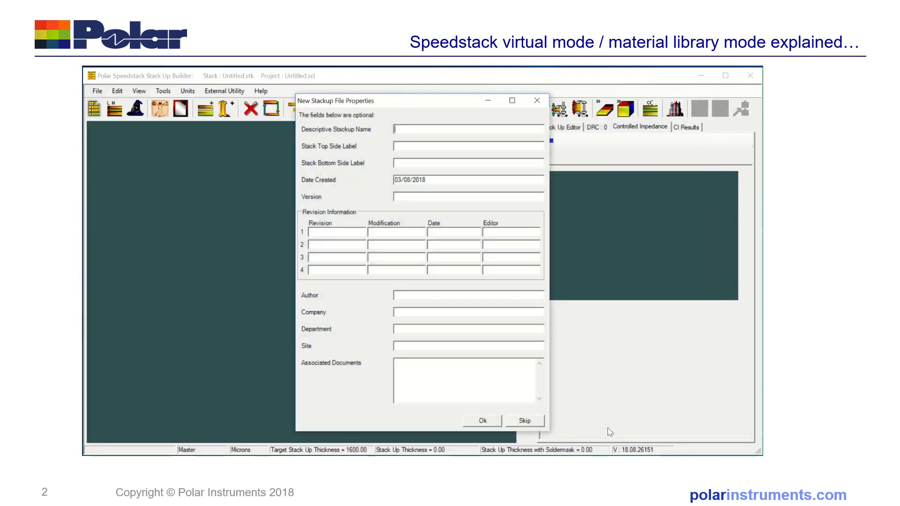
pyautogui.click(513, 421)
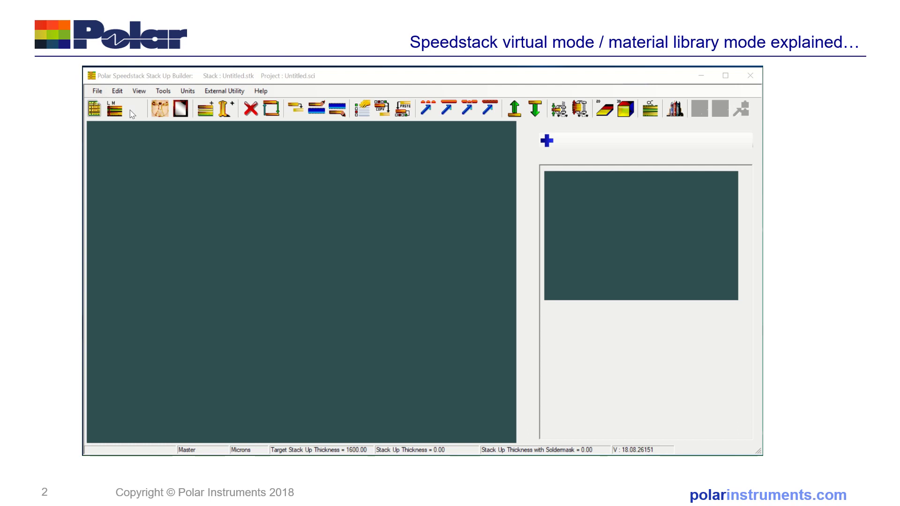
# - Start the library-mode Stack Up Wizard with 8 layers and a Foil build type
pyautogui.click(134, 112)
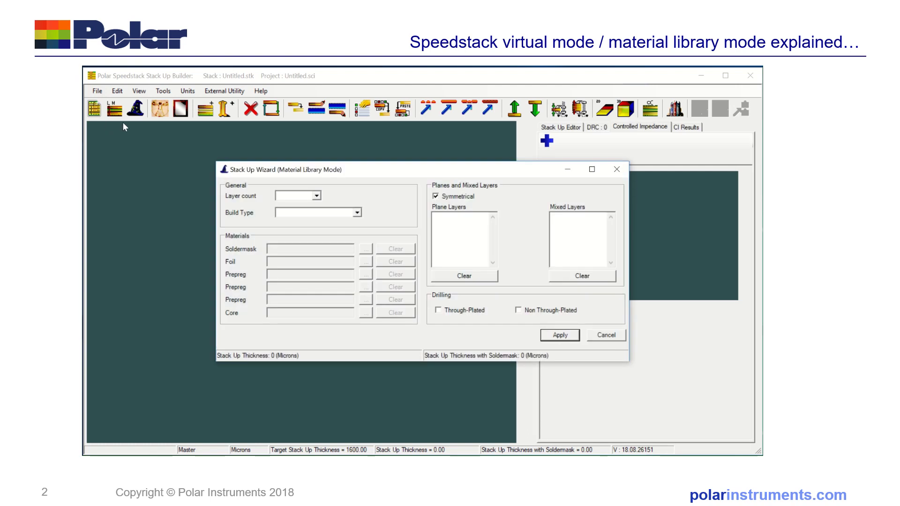
pyautogui.click(318, 196)
pyautogui.click(309, 225)
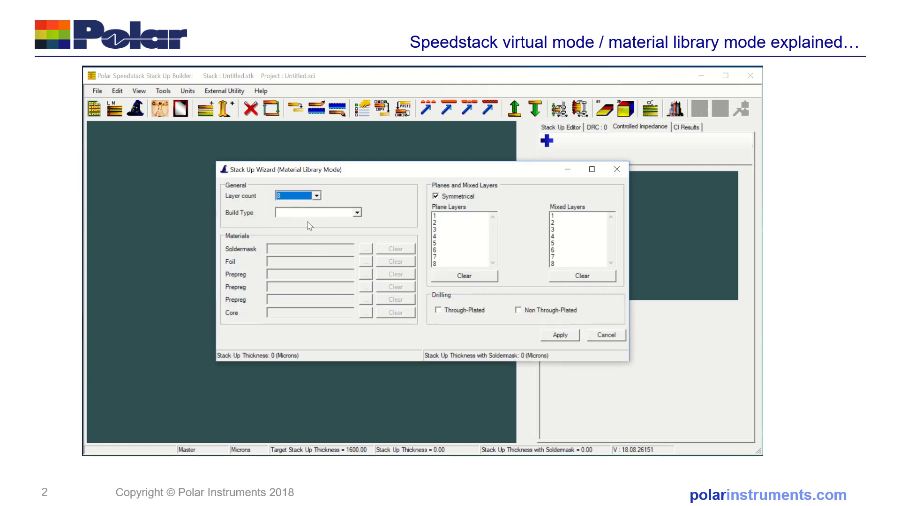
pyautogui.click(357, 213)
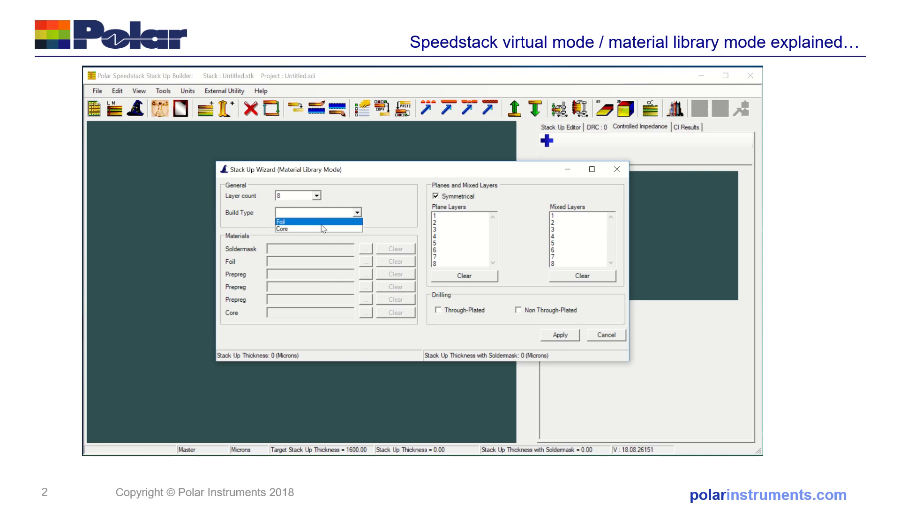
pyautogui.click(324, 222)
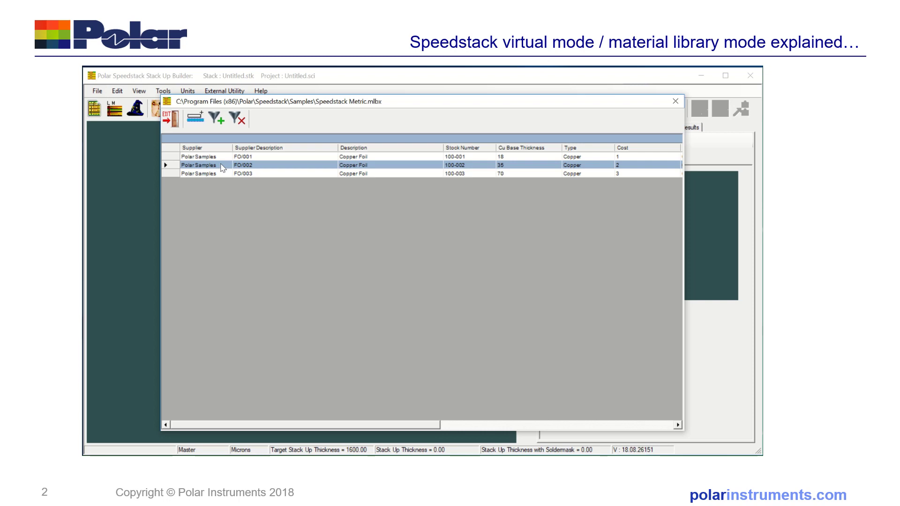
# - Choose copper foil FO/002 and the 200 micron FR4 Core CO/016 from the library
pyautogui.click(195, 118)
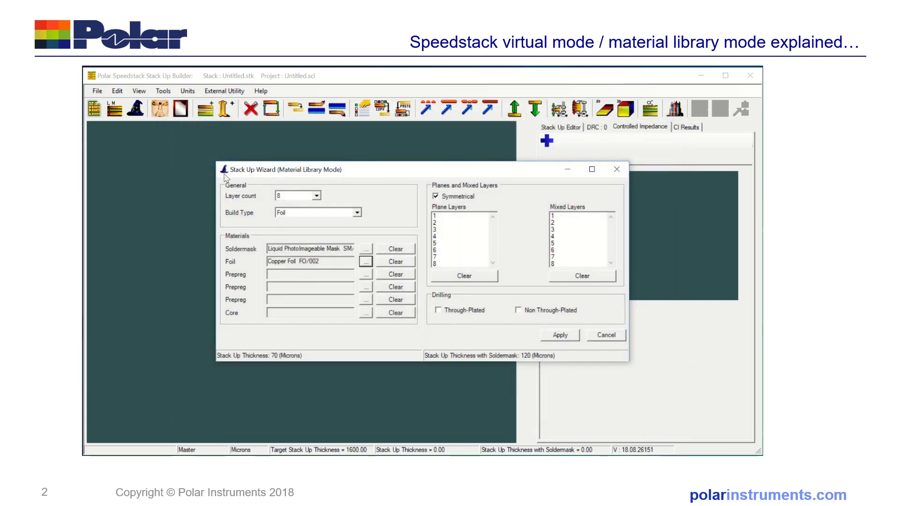
pyautogui.click(365, 313)
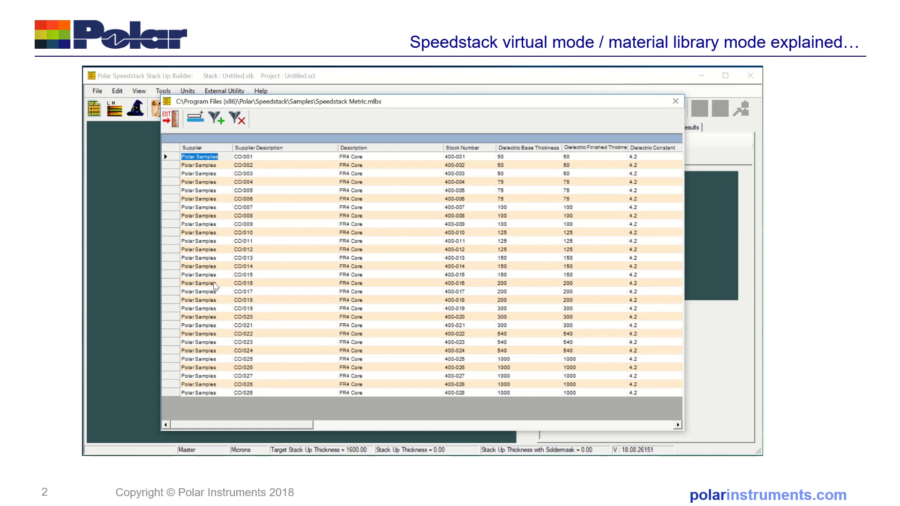
pyautogui.click(199, 283)
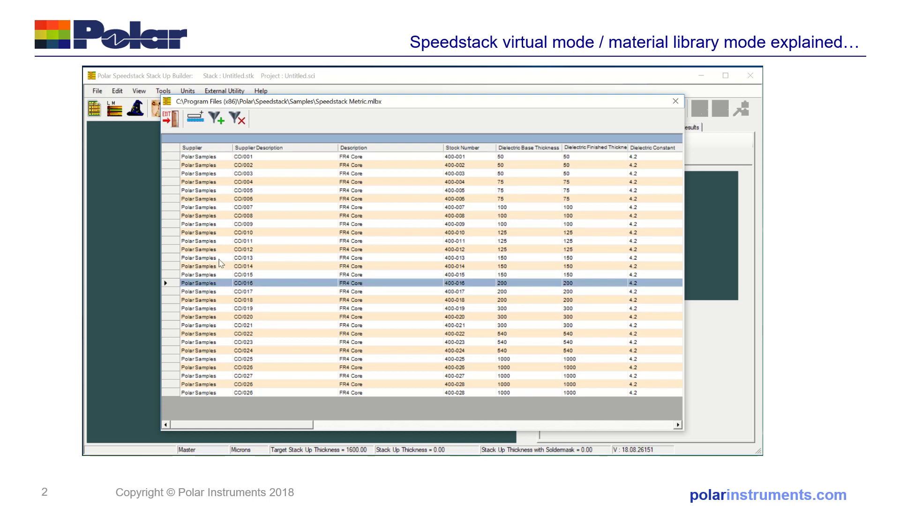
pyautogui.click(196, 118)
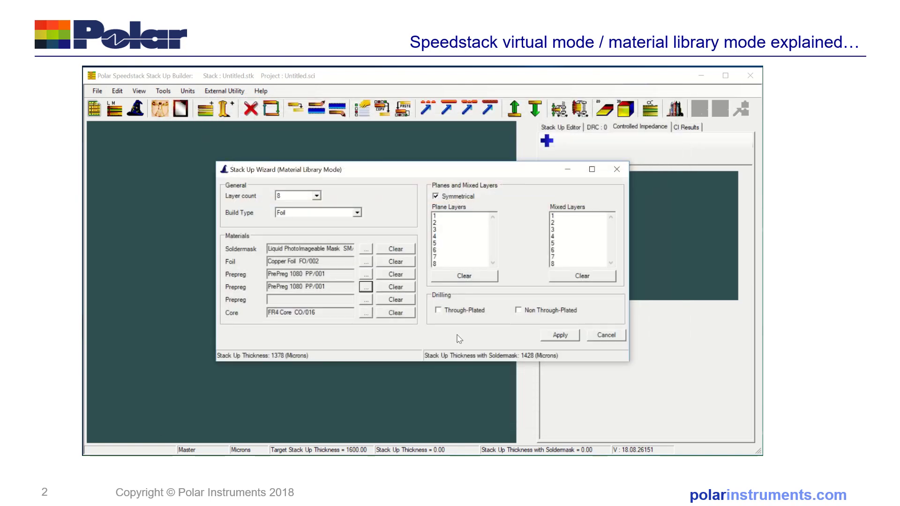
# - Make layers 2, 7, 4 and 5 planes, add a through-plated drill, and build the 1378-micron stack
pyautogui.click(435, 223)
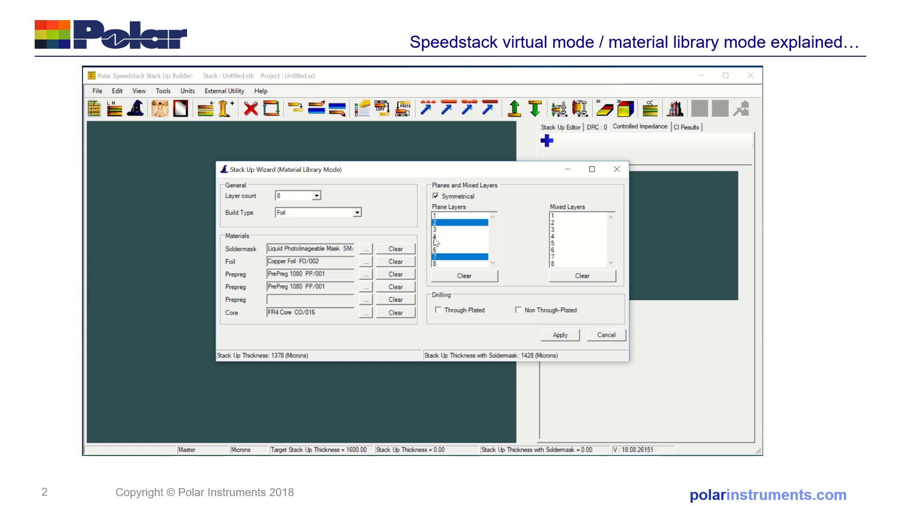
pyautogui.click(436, 241)
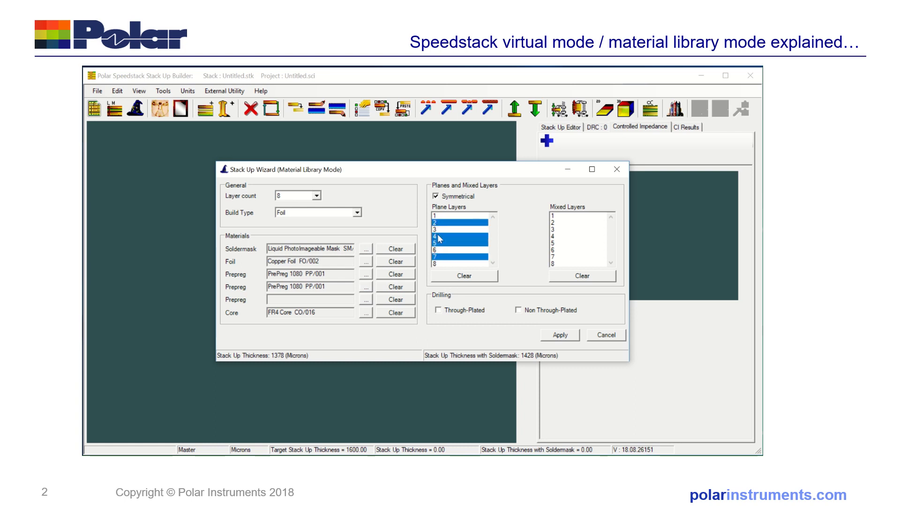
pyautogui.click(437, 311)
pyautogui.click(556, 336)
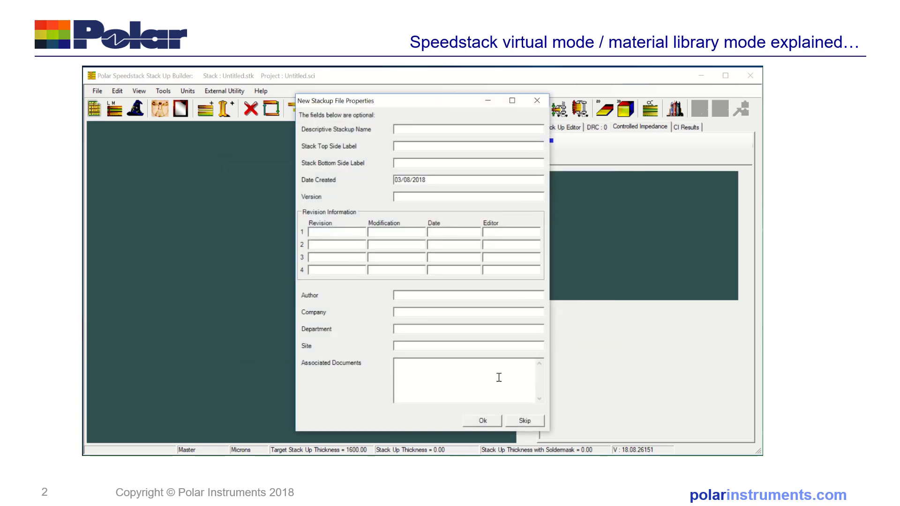
pyautogui.click(487, 421)
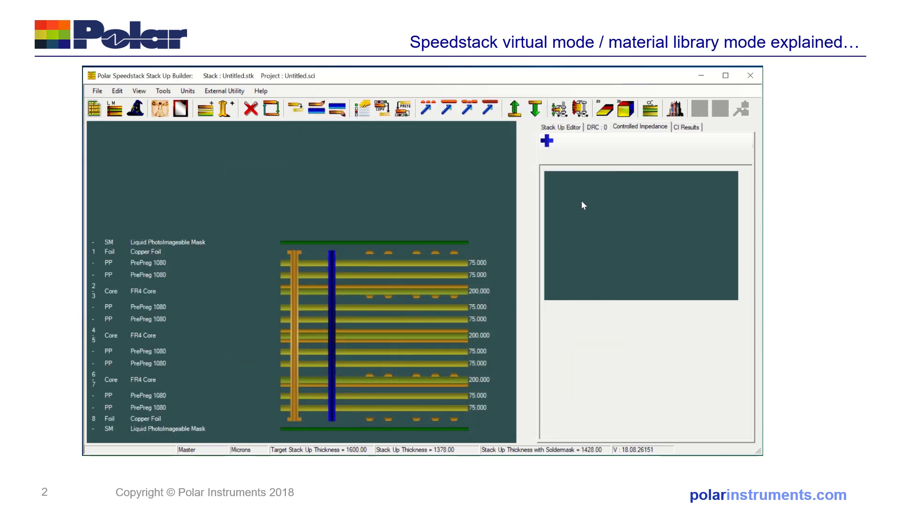
# - Review the Stack Up Editor summary (8 layers, cost 61.00, 1378.00 thick) and the first PrePreg 1080's material details
pyautogui.click(568, 130)
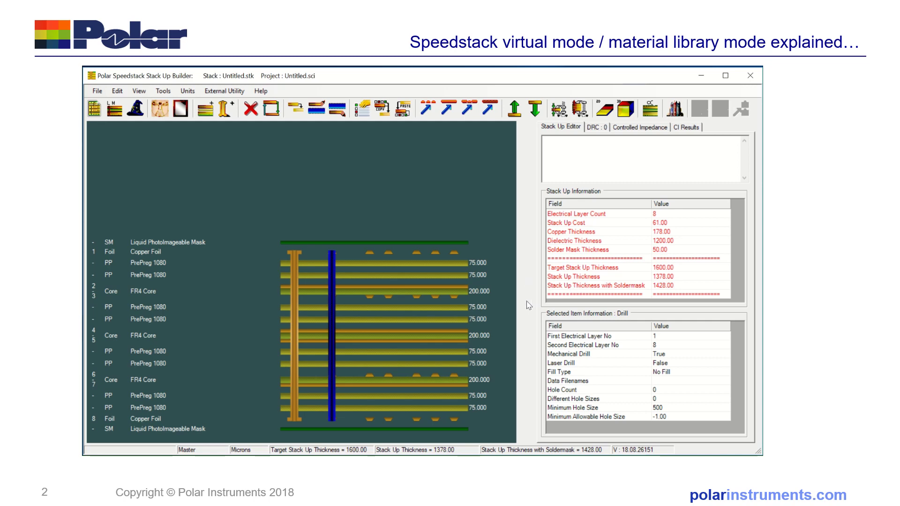
pyautogui.click(409, 263)
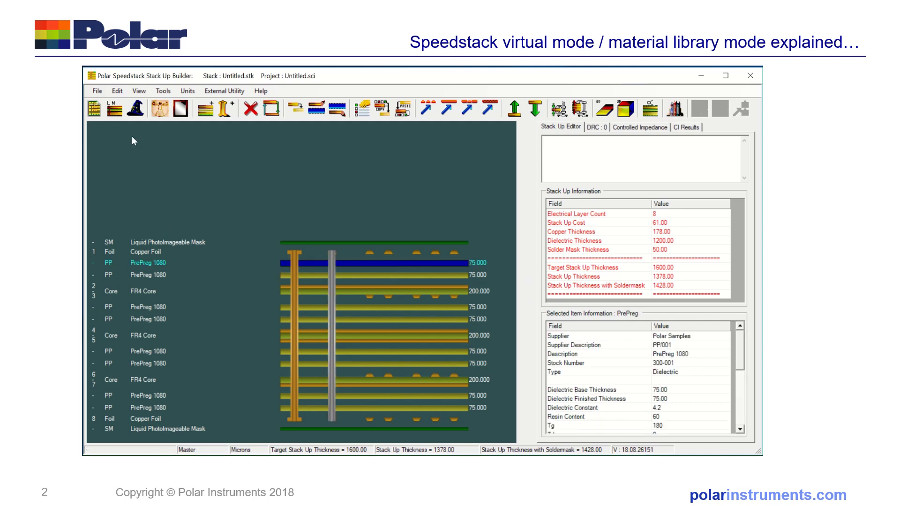
pyautogui.click(159, 109)
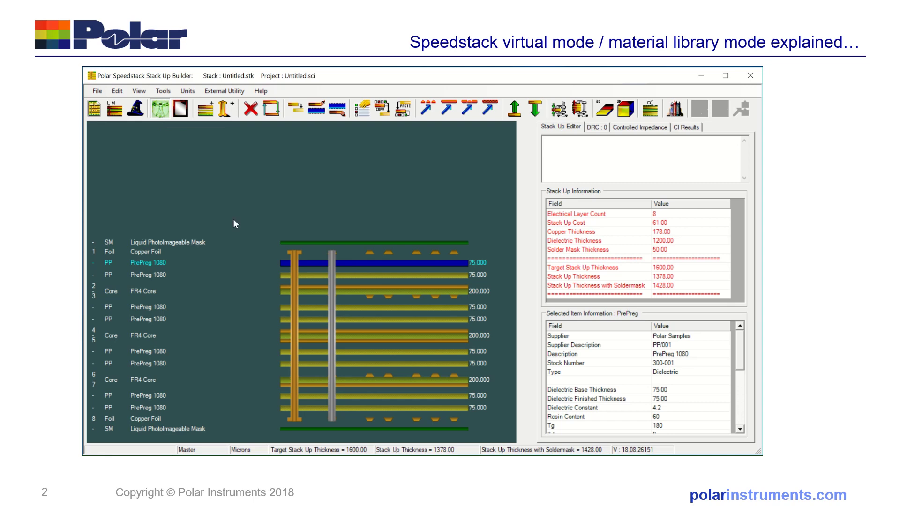
# - Copy the PrePreg 1080 layer and paste it above, raising thickness to 1528.00 and cost to 63.00
pyautogui.rightClick(350, 263)
pyautogui.click(377, 328)
pyautogui.rightClick(359, 265)
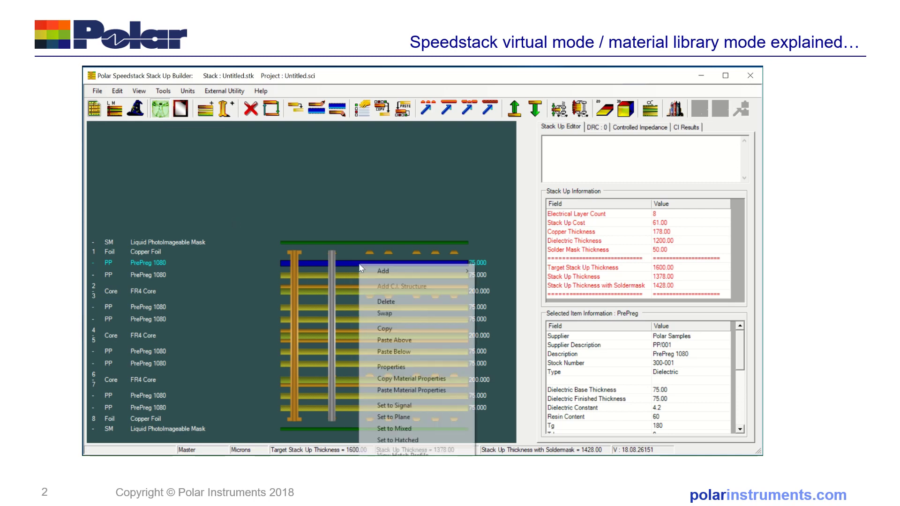
pyautogui.click(386, 339)
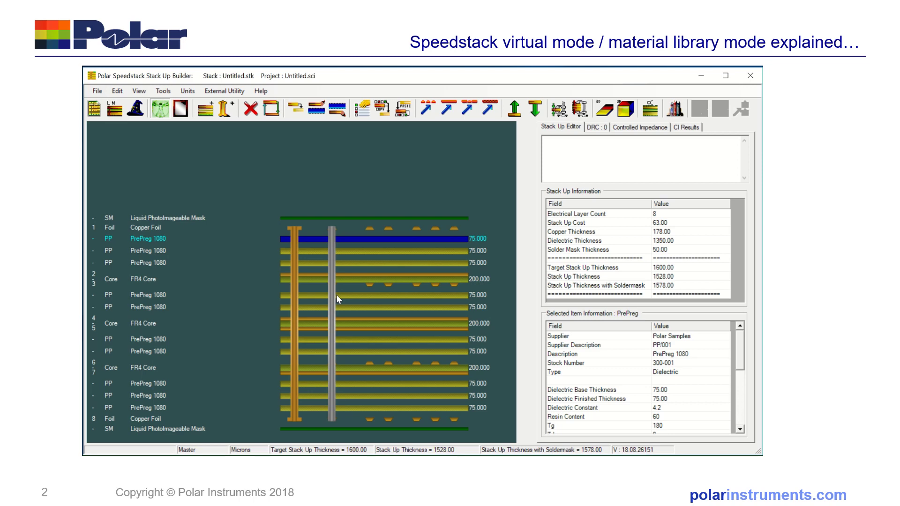
pyautogui.rightClick(370, 238)
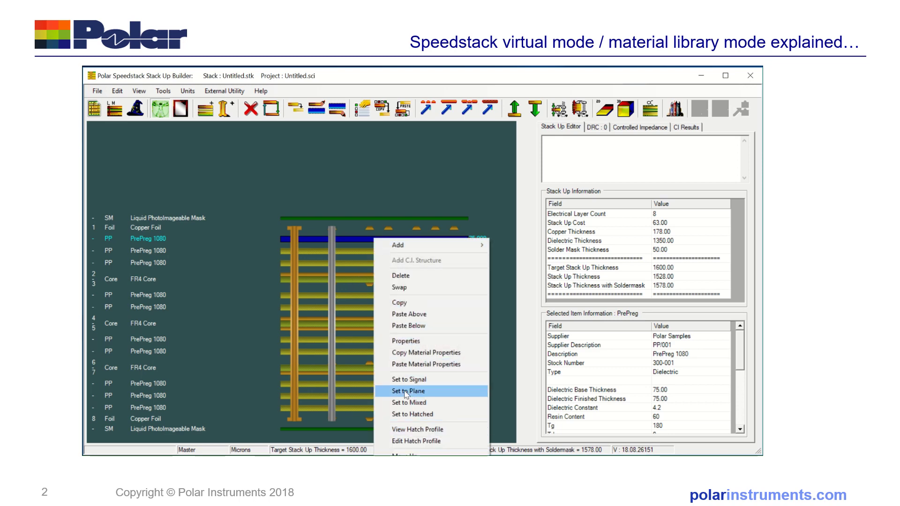
pyautogui.click(406, 342)
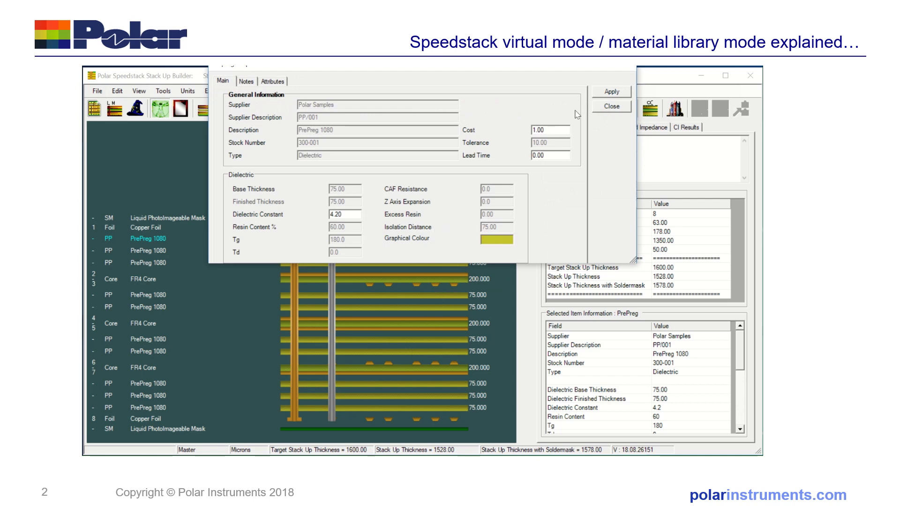
pyautogui.click(603, 93)
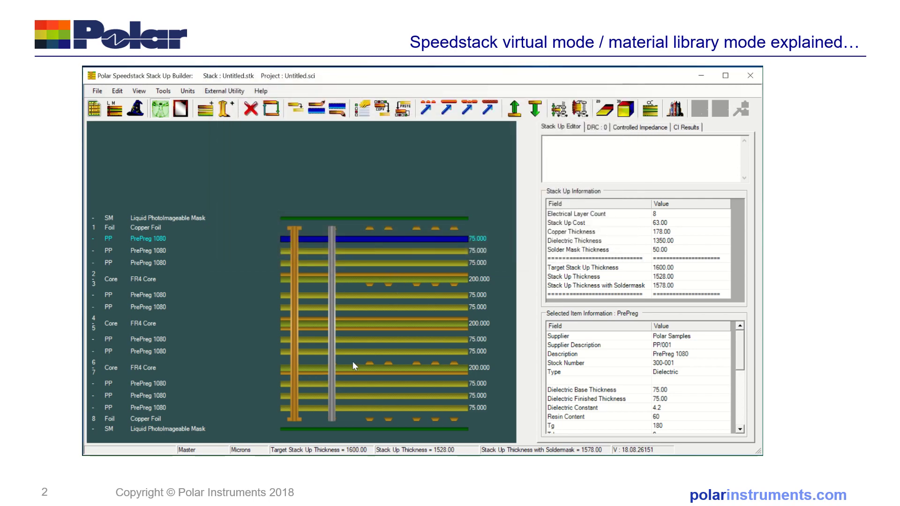